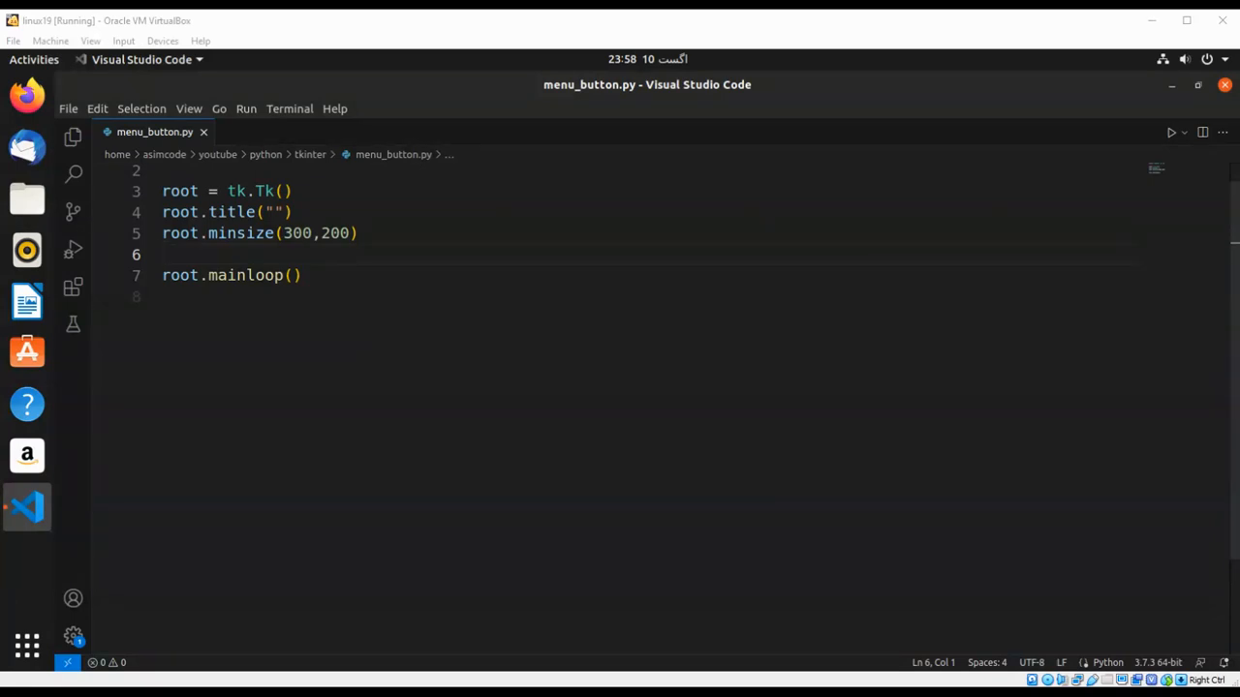
Fill the root.title() string with "Menu with Menubutton" and move to the end of the minsize line
click(274, 215)
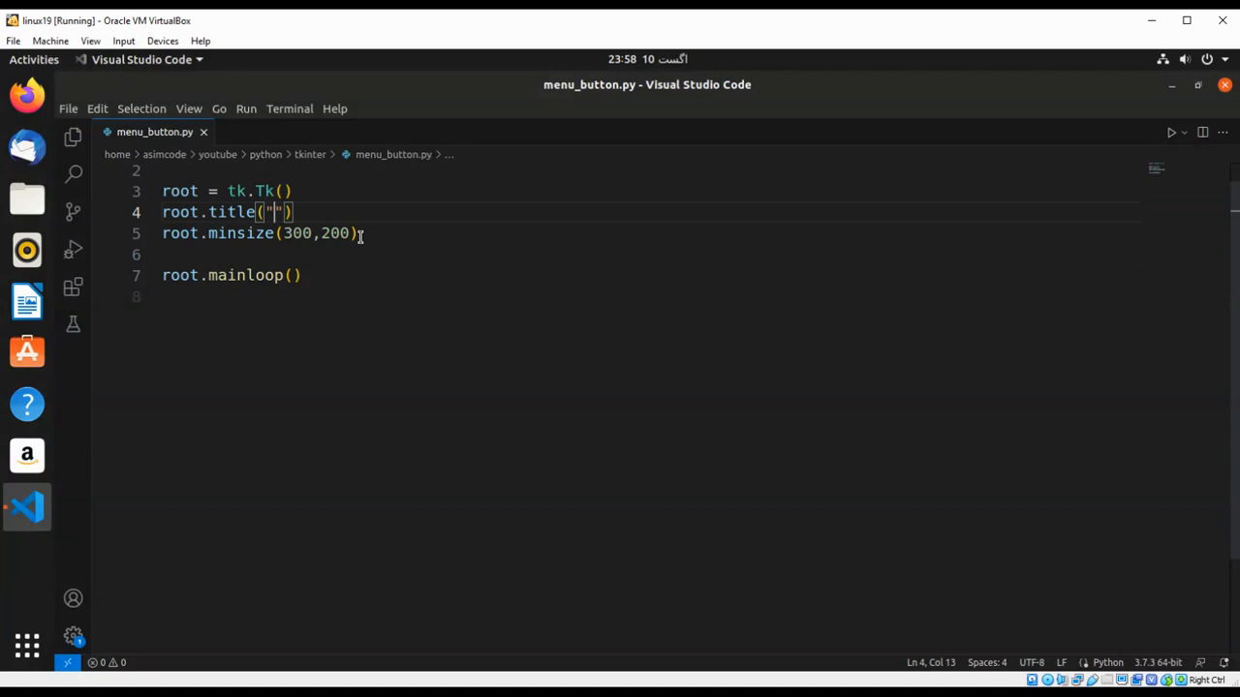
text(Me)
text(nu with )
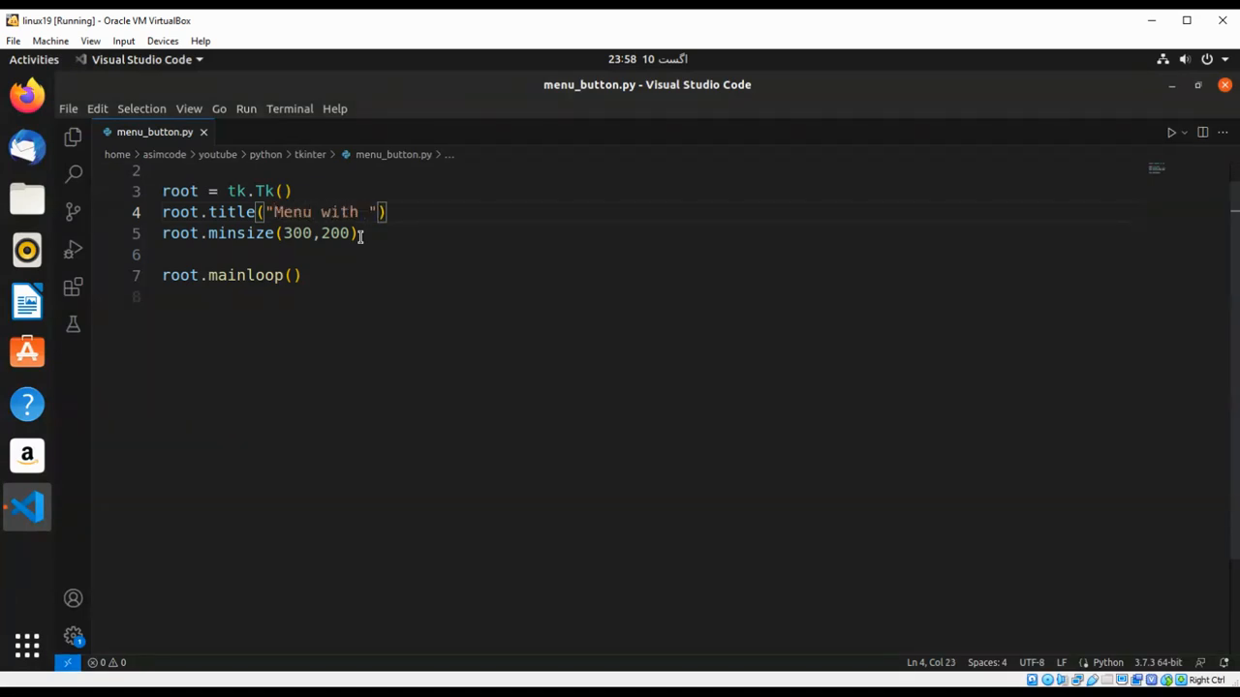
text(Menubutton)
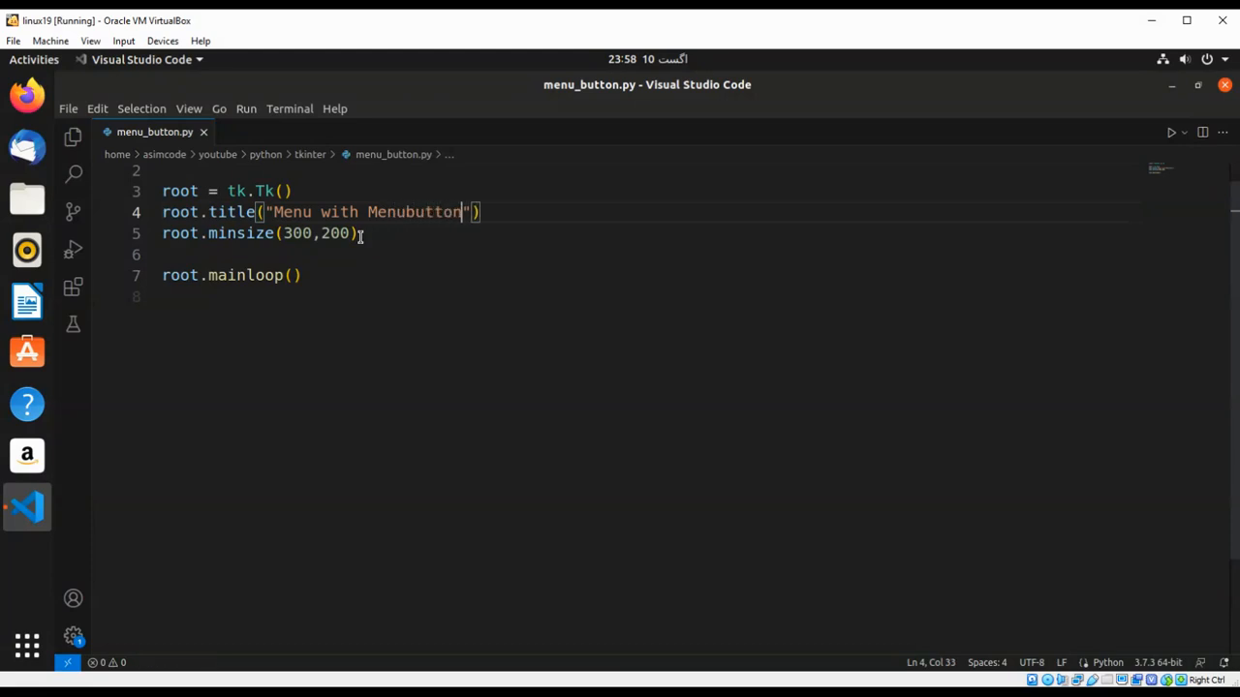
click(361, 235)
Add menubutton = tk.Menubutton(root, text="Select Options") after a blank line
key(Return)
key(Return)
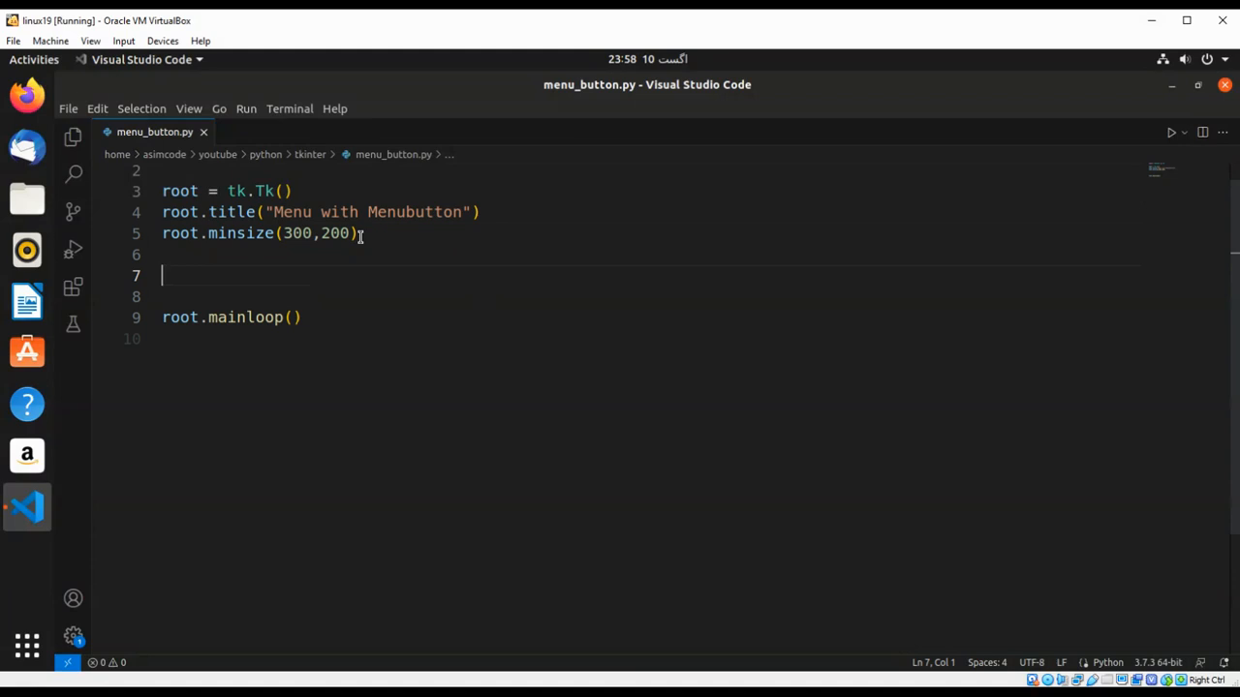
text(me)
text(nubutton)
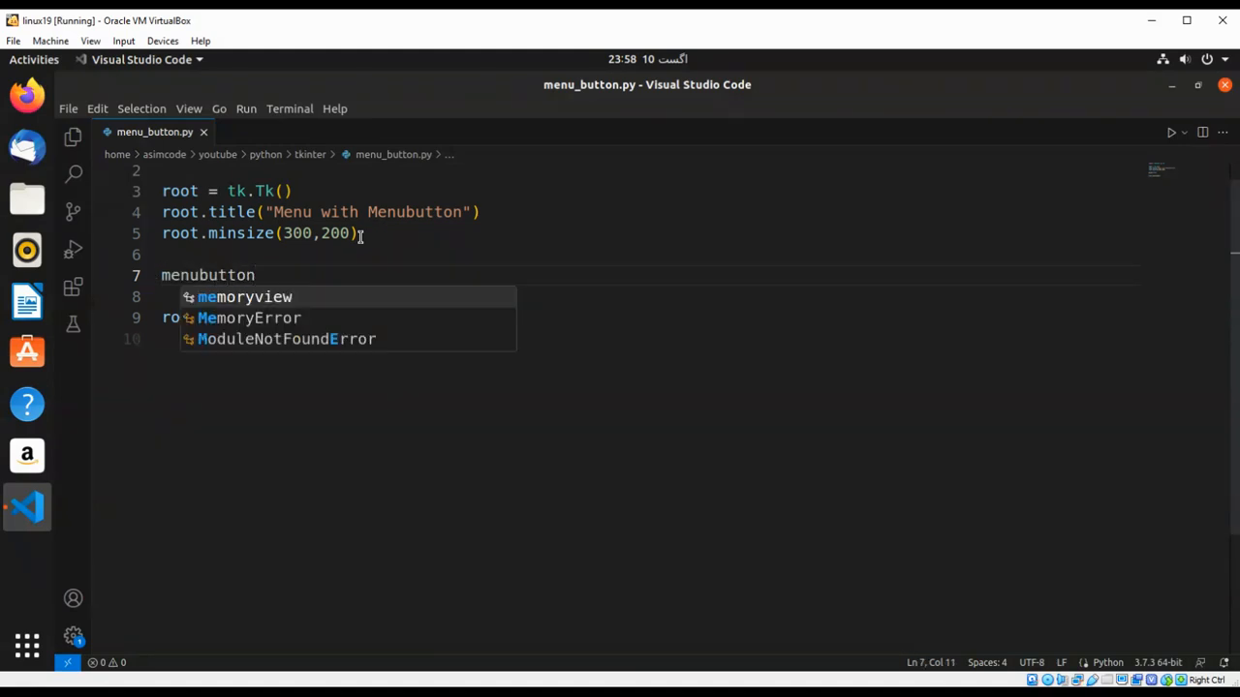
key(Escape)
text( = )
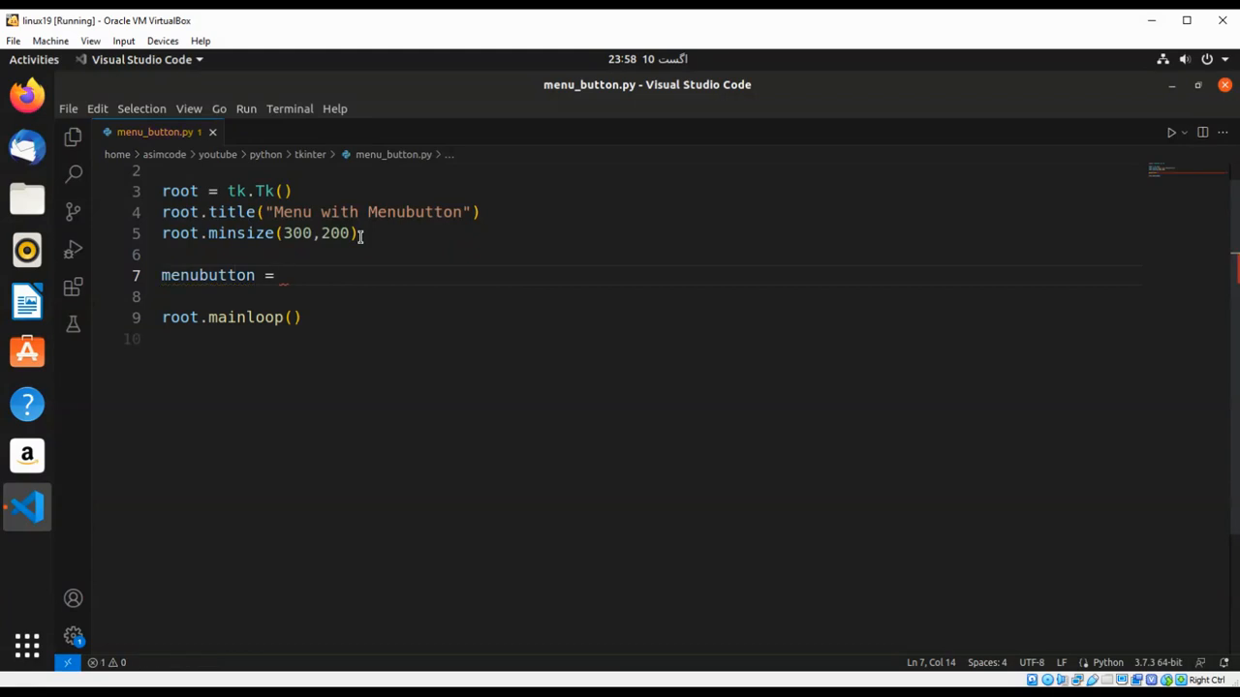
text(tk.)
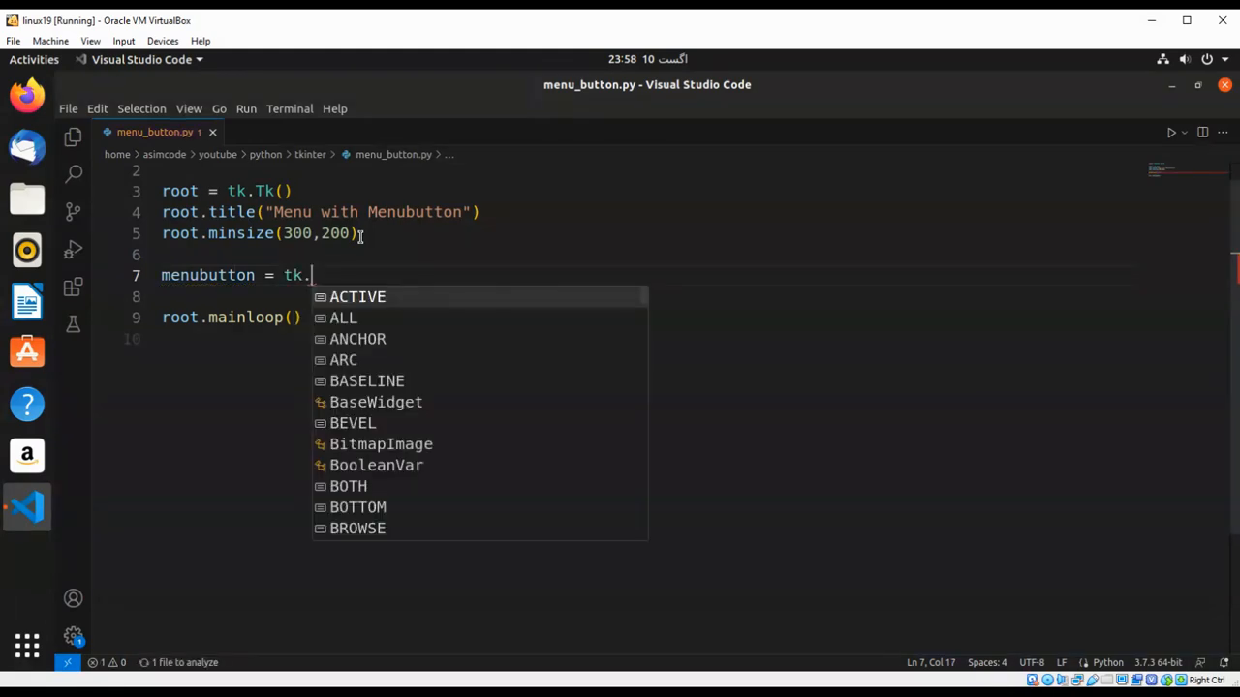
text(Menubu)
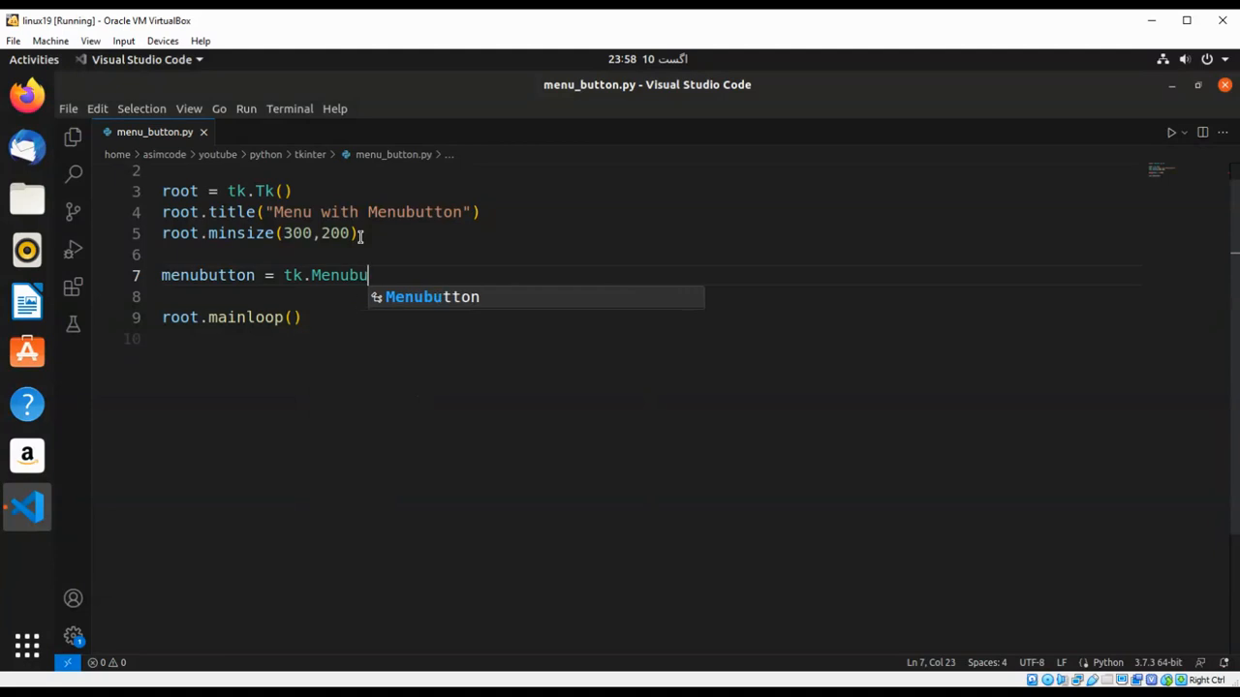
text(tton(r)
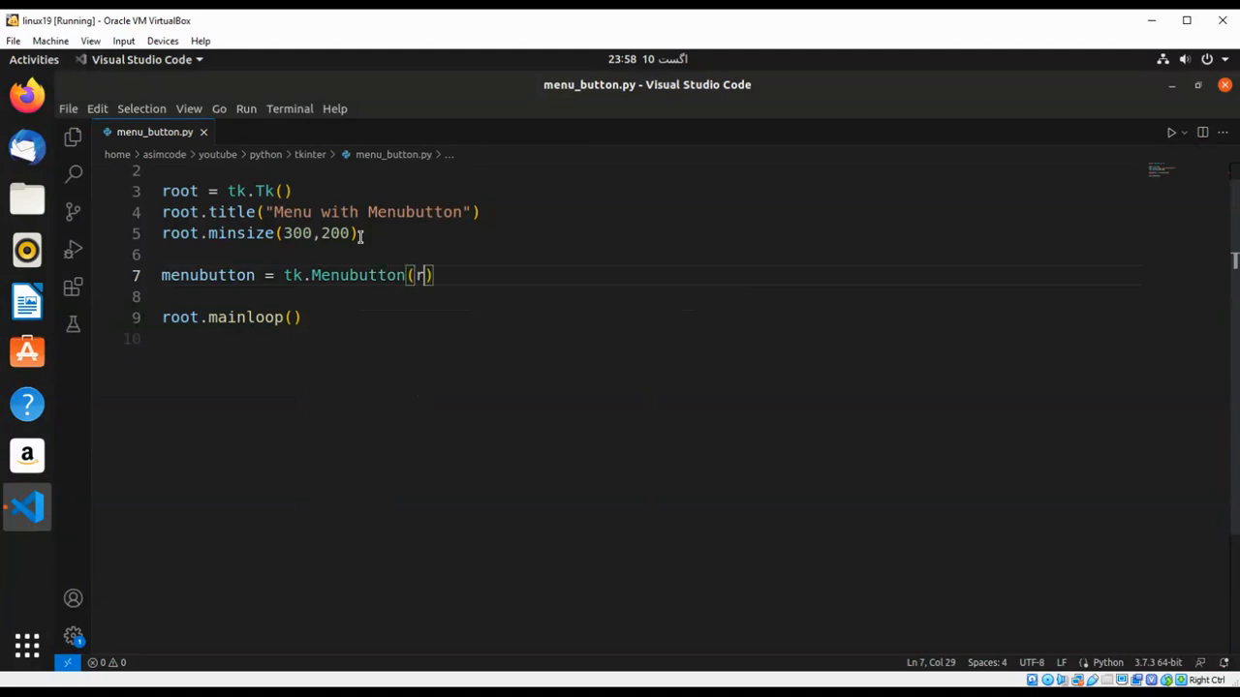
text(oot,)
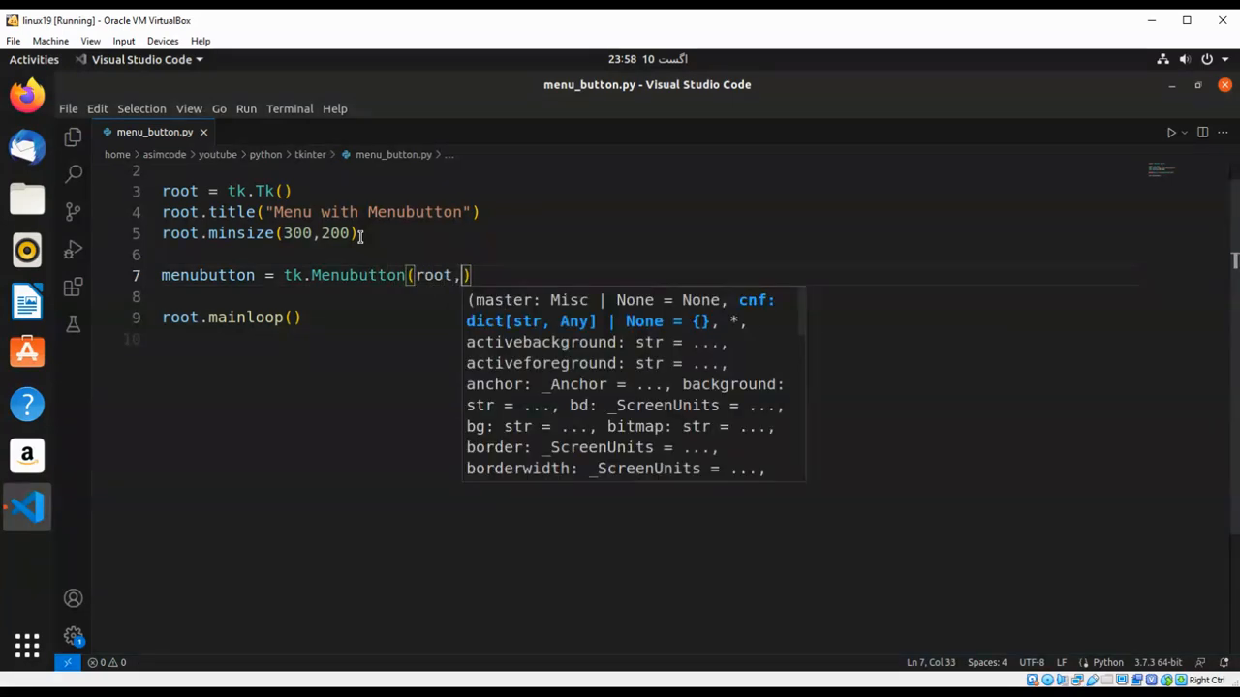
text(text)
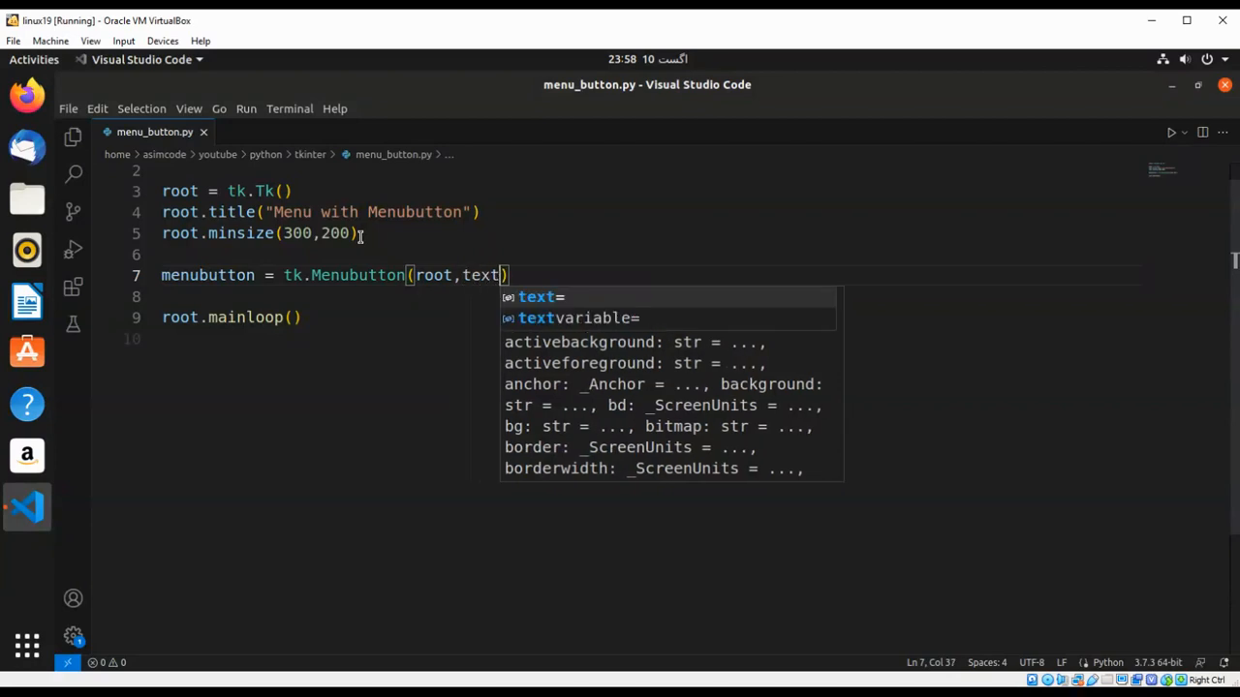
text(=)
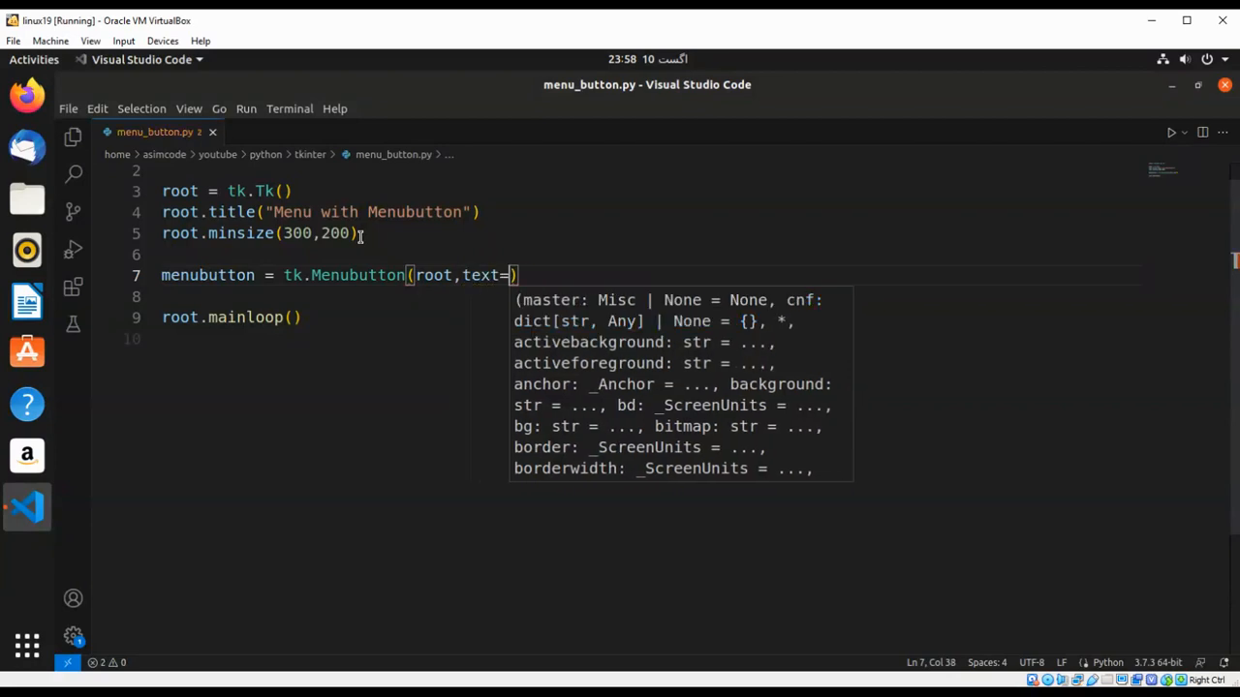
text("Se)
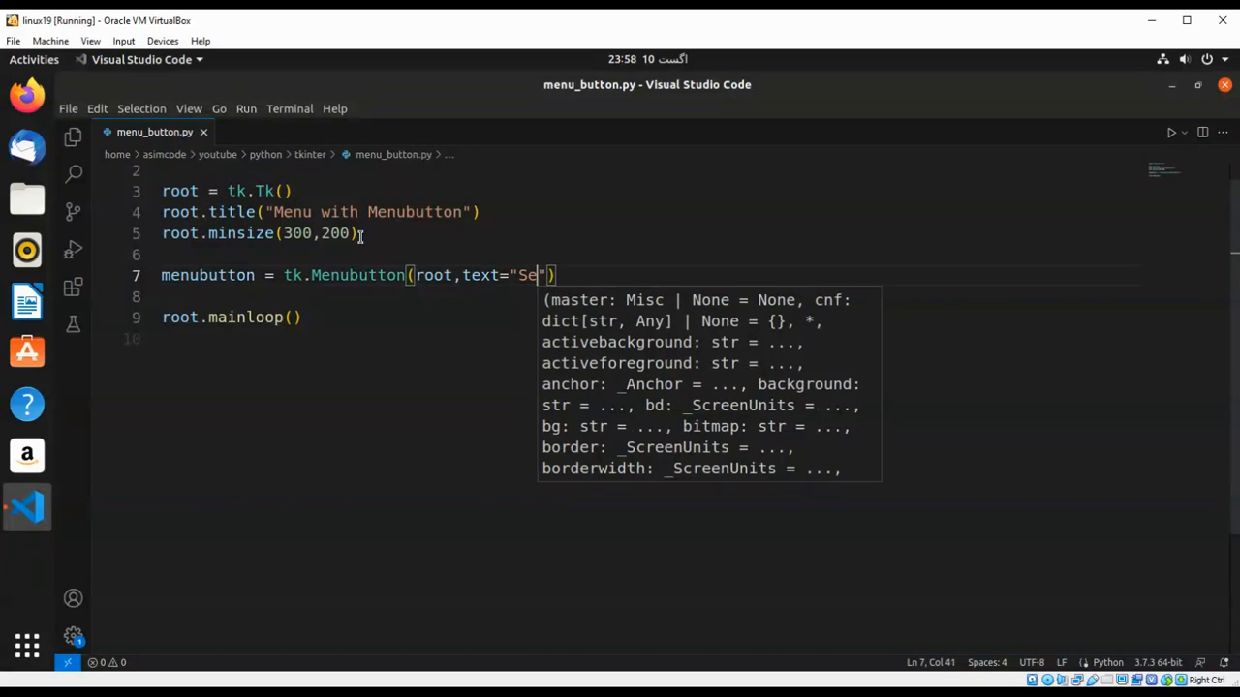
text(lec)
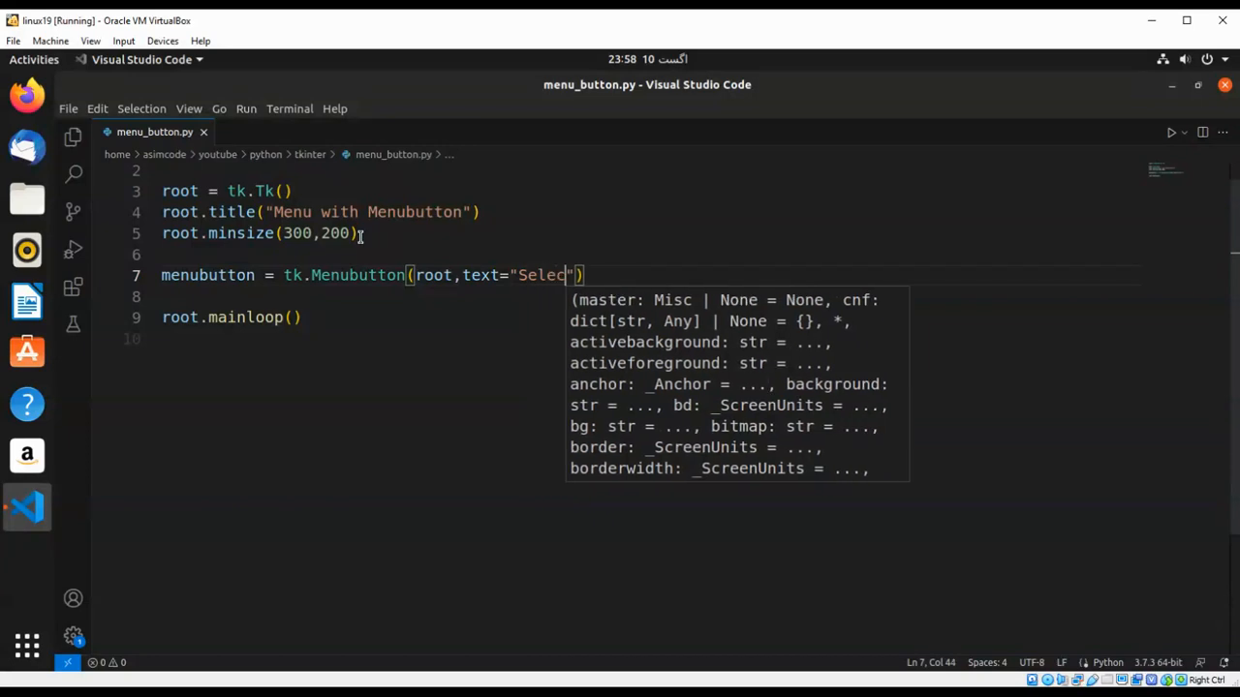
text(t Optio)
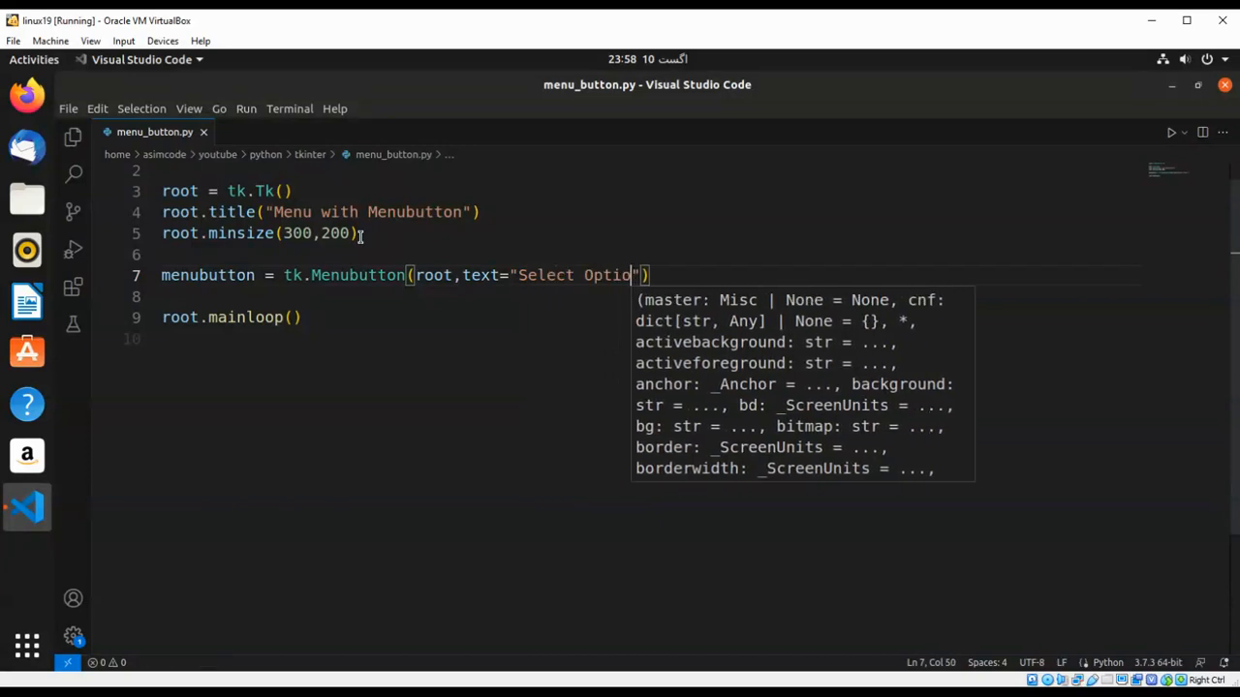
text(ns)
key(Left)
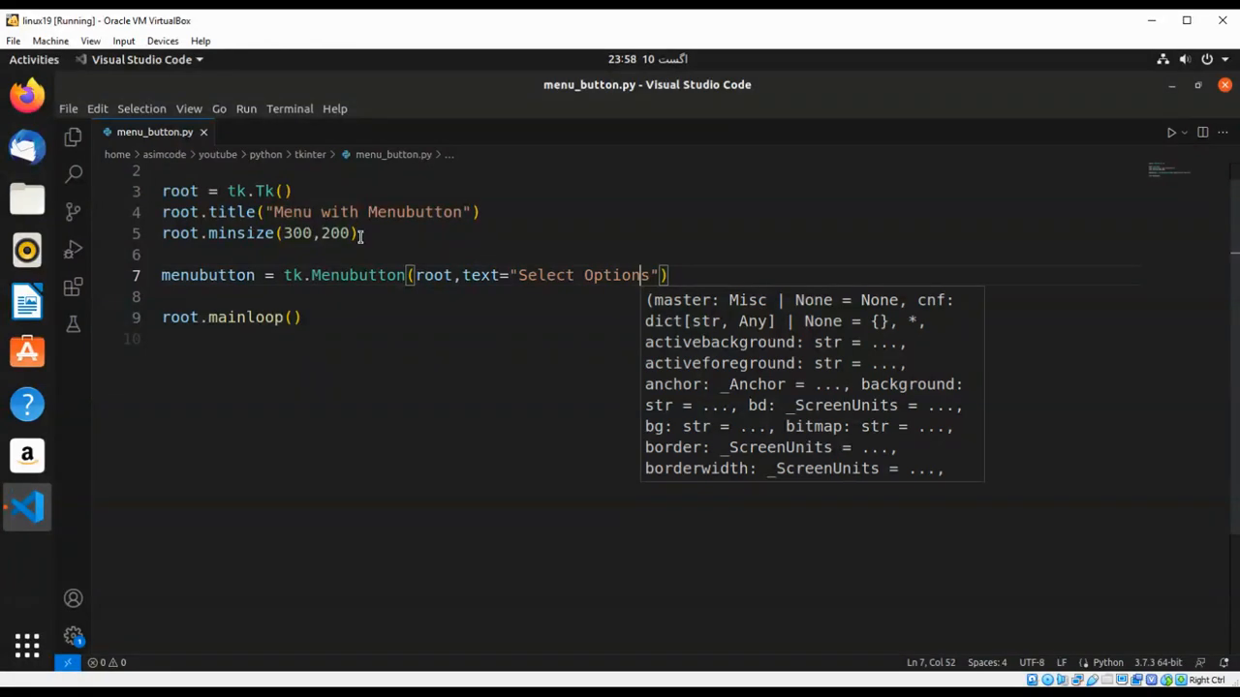
key(End)
Add menu = tk.Menu(menubutton, tearoff=False) on the next line
key(Return)
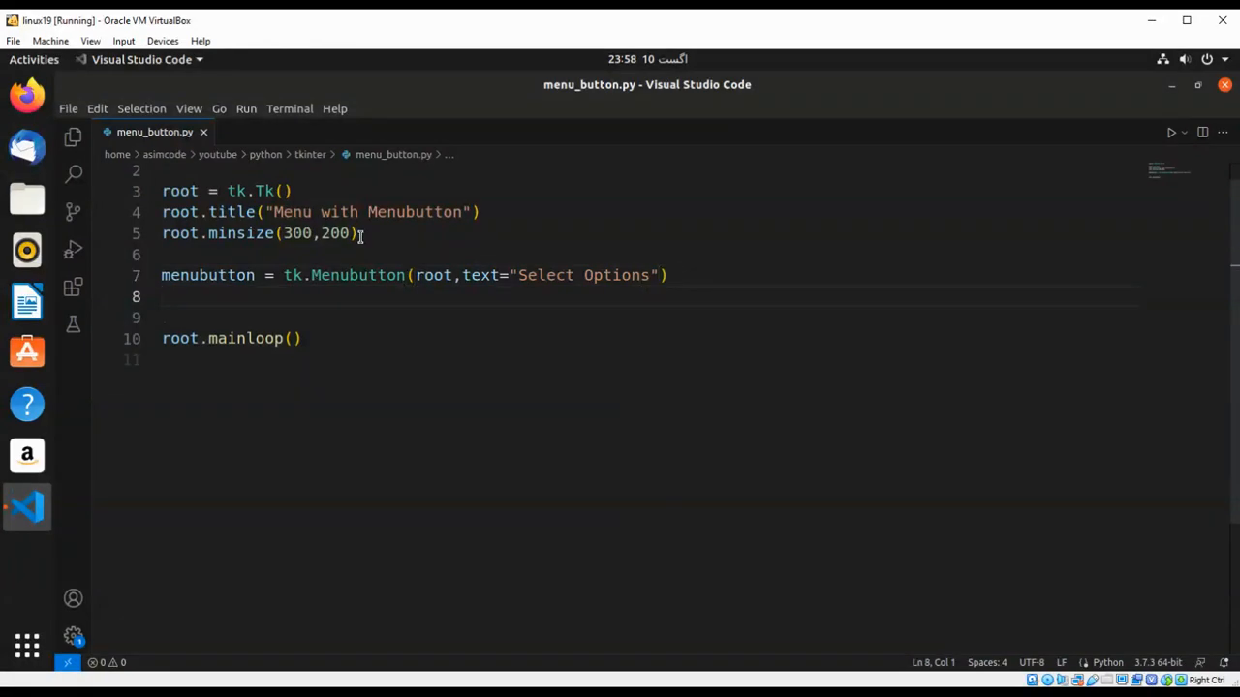
text(men)
text(u = )
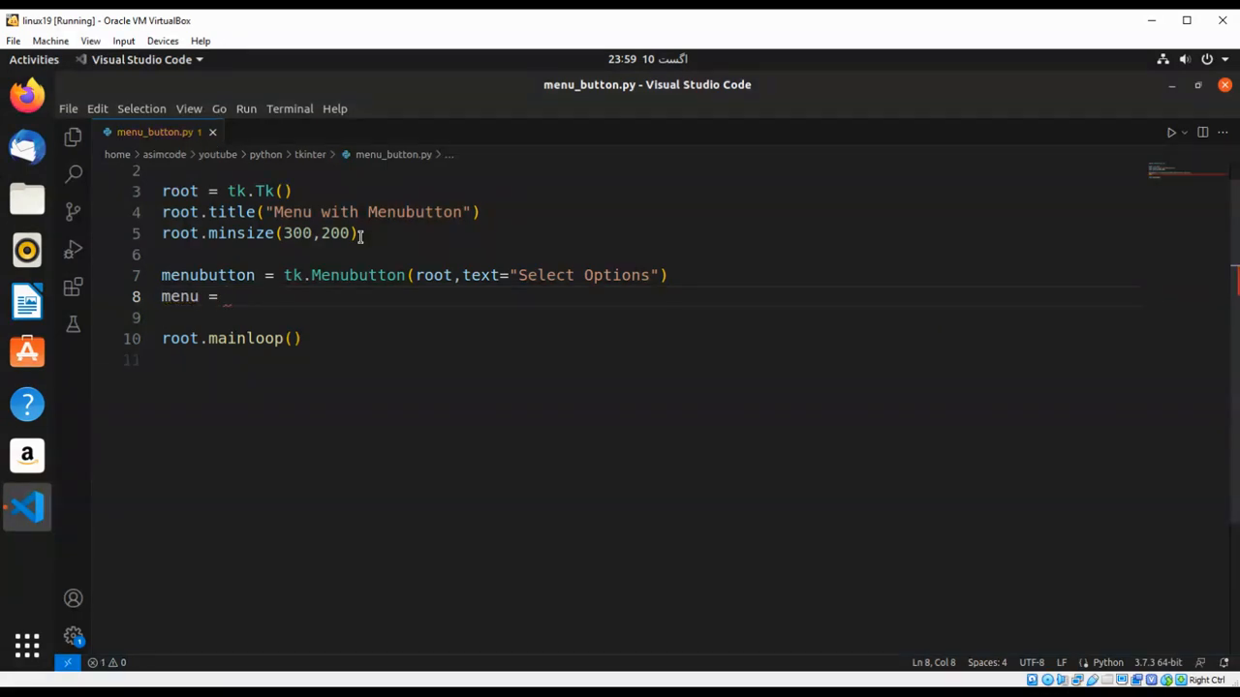
text(tk.)
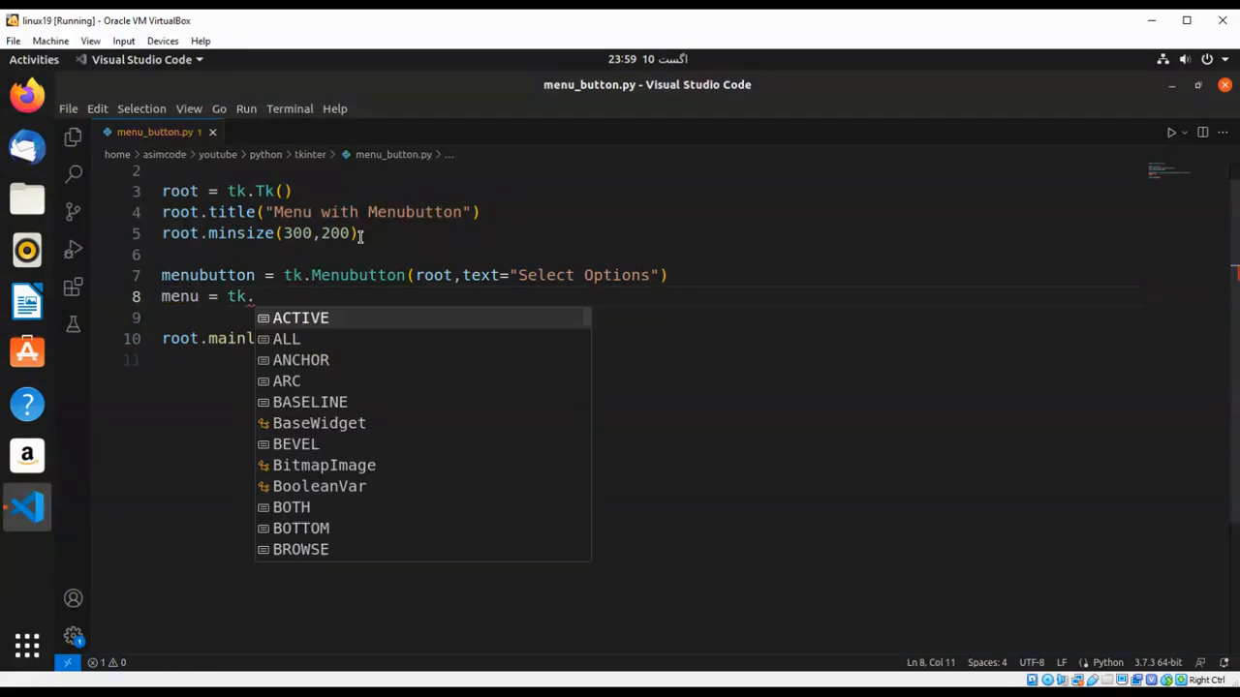
text(Menu()
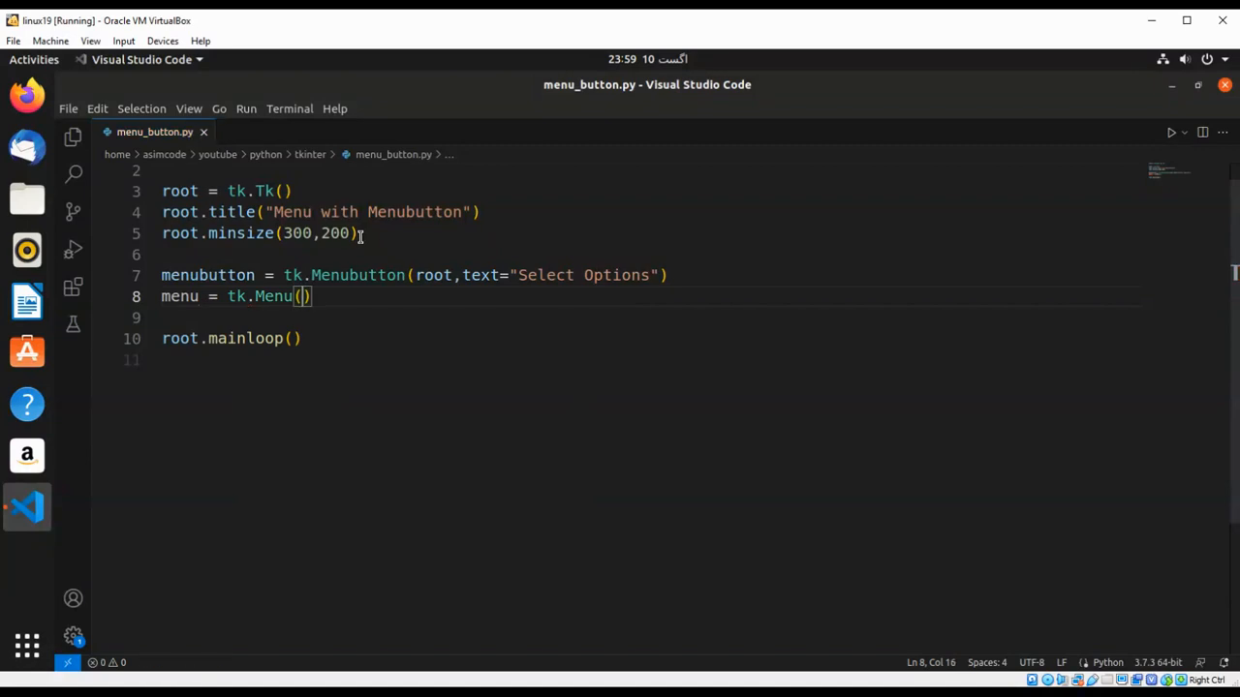
text(menu)
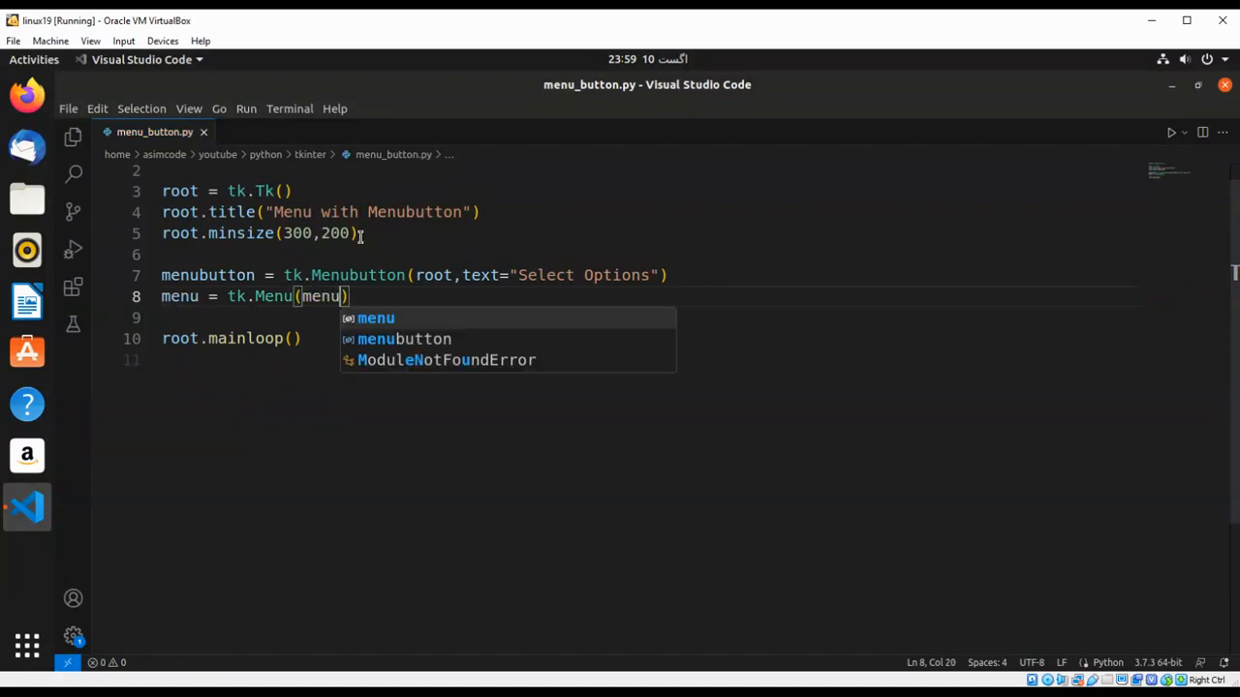
text(button)
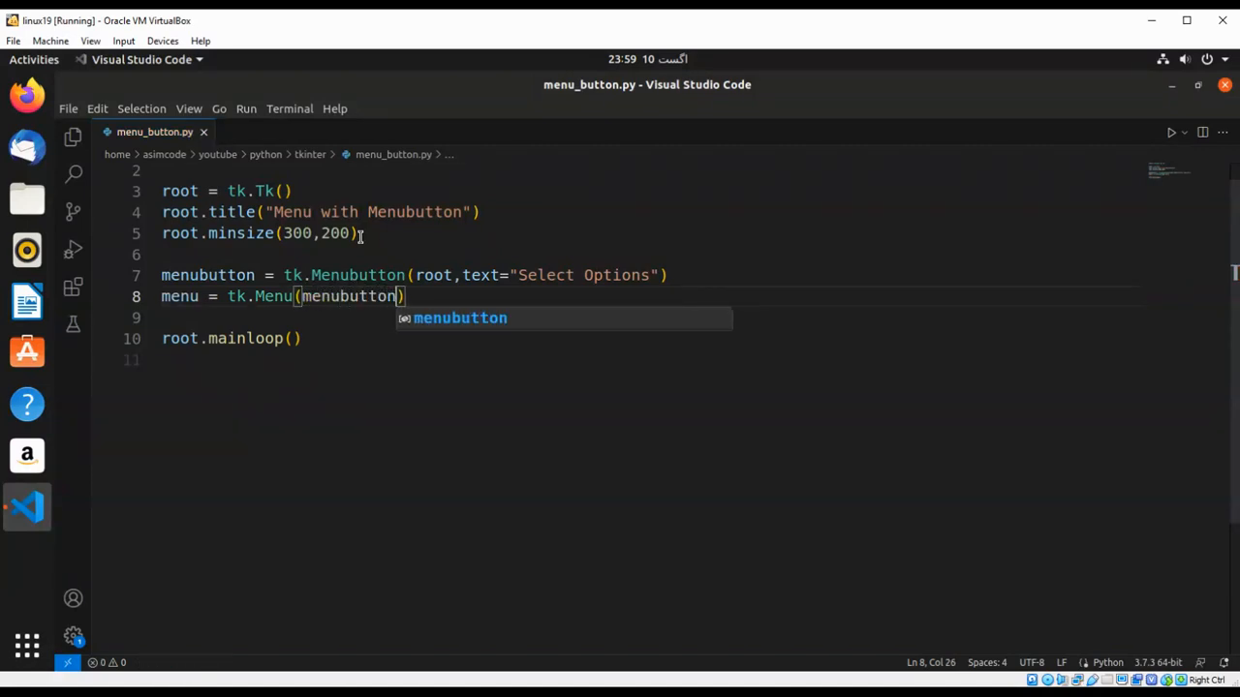
text(, )
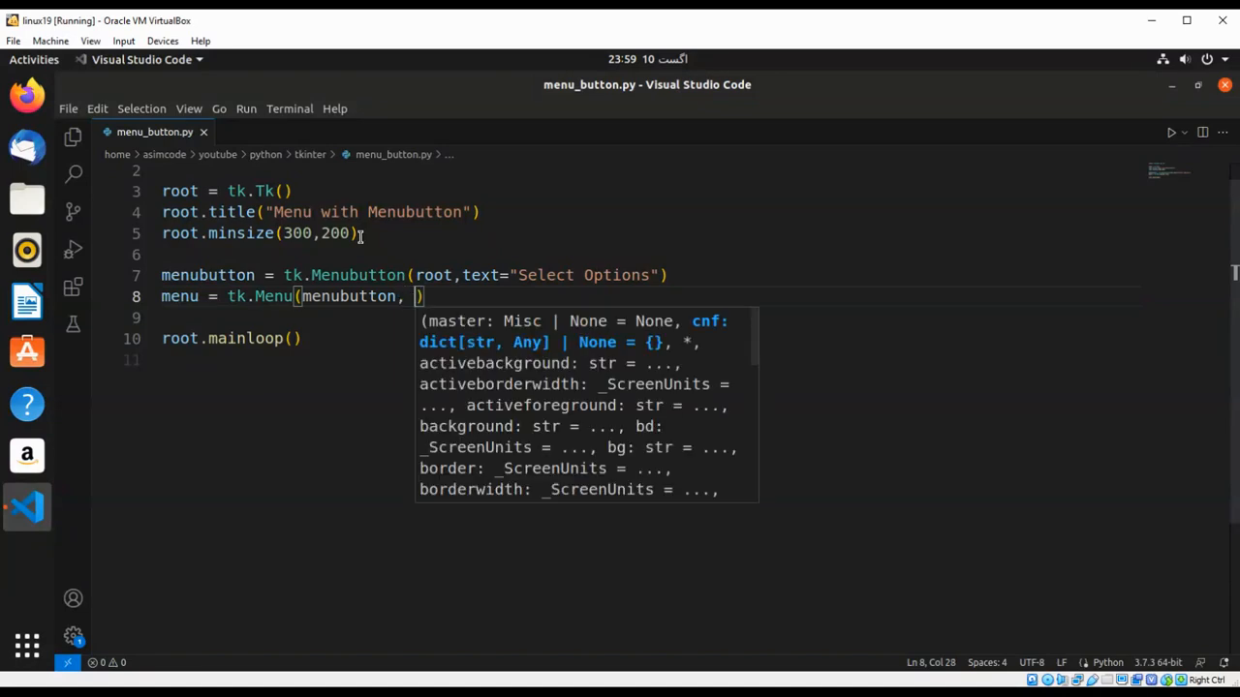
text(tear)
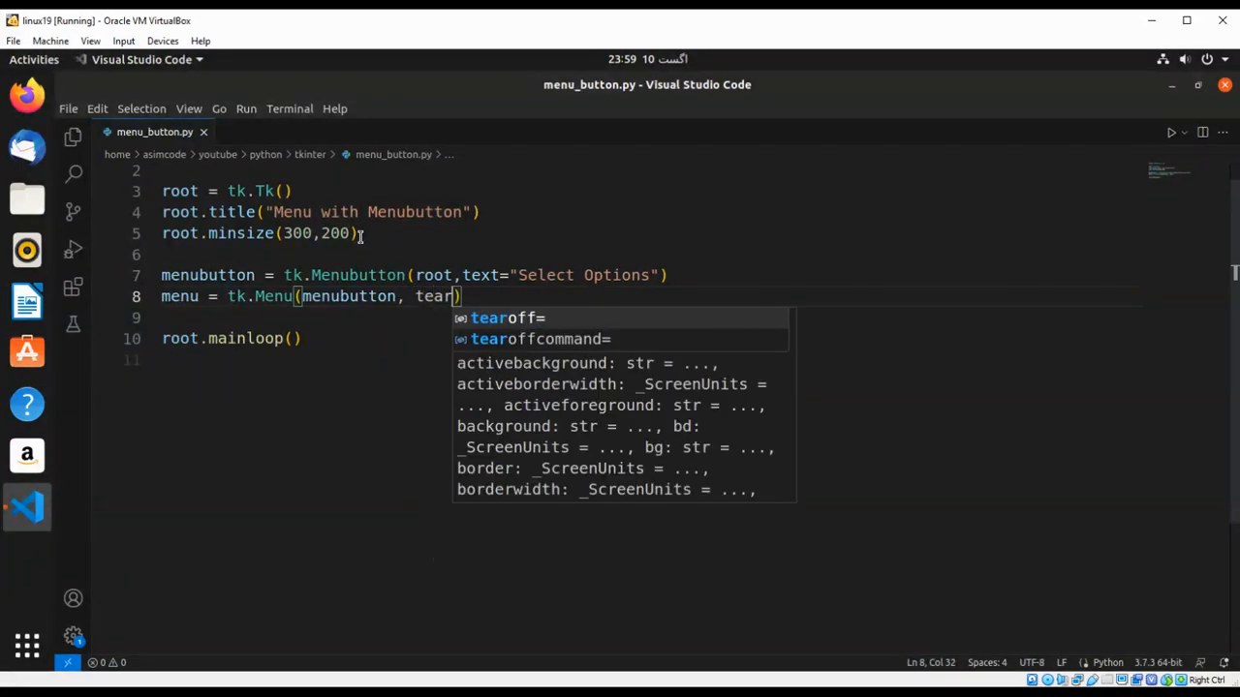
text(off)
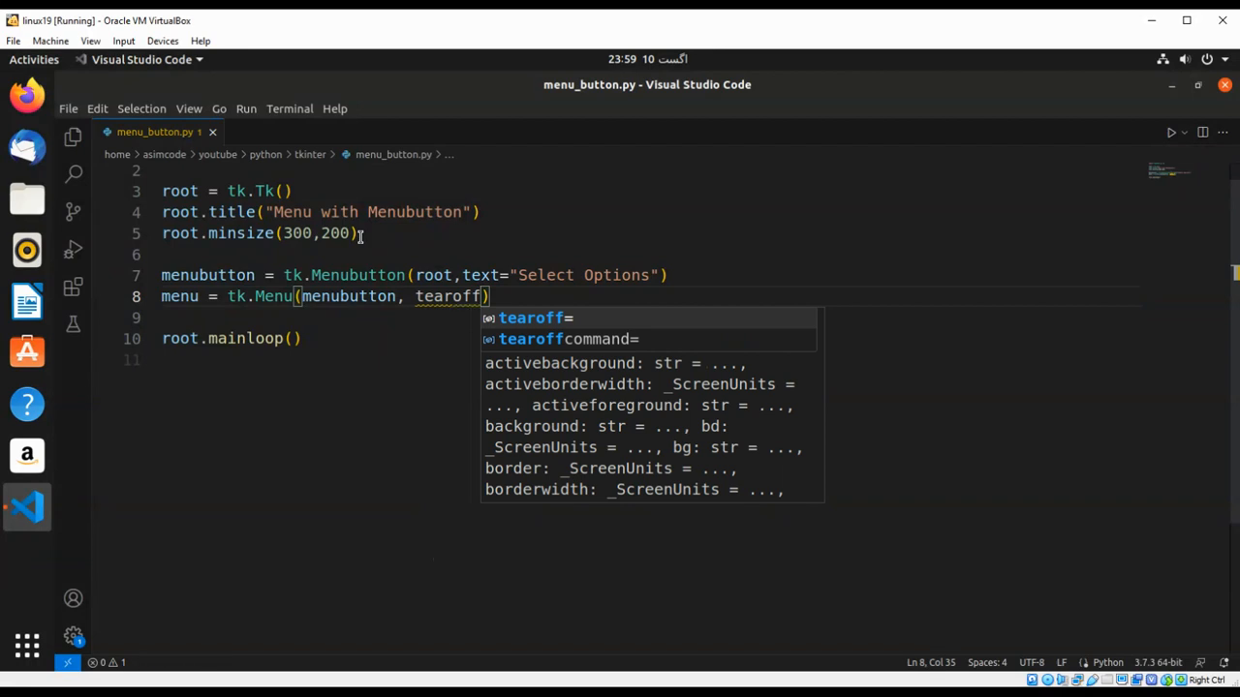
text(=False)
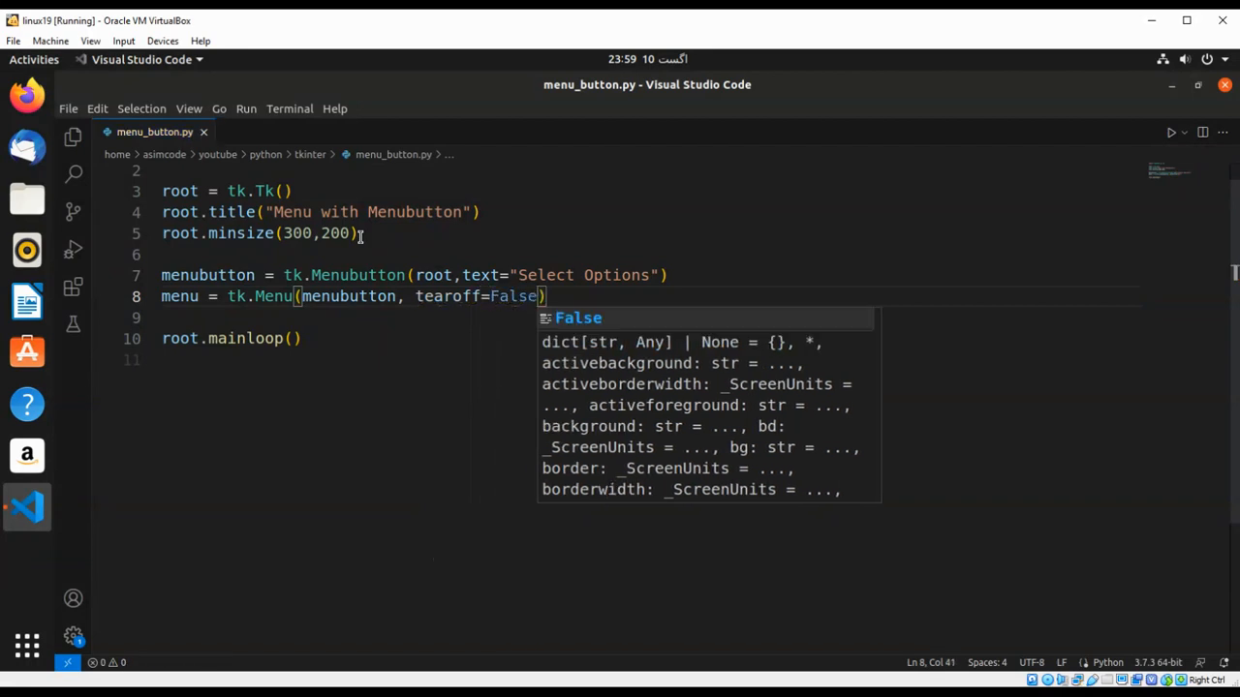
text())
key(Return)
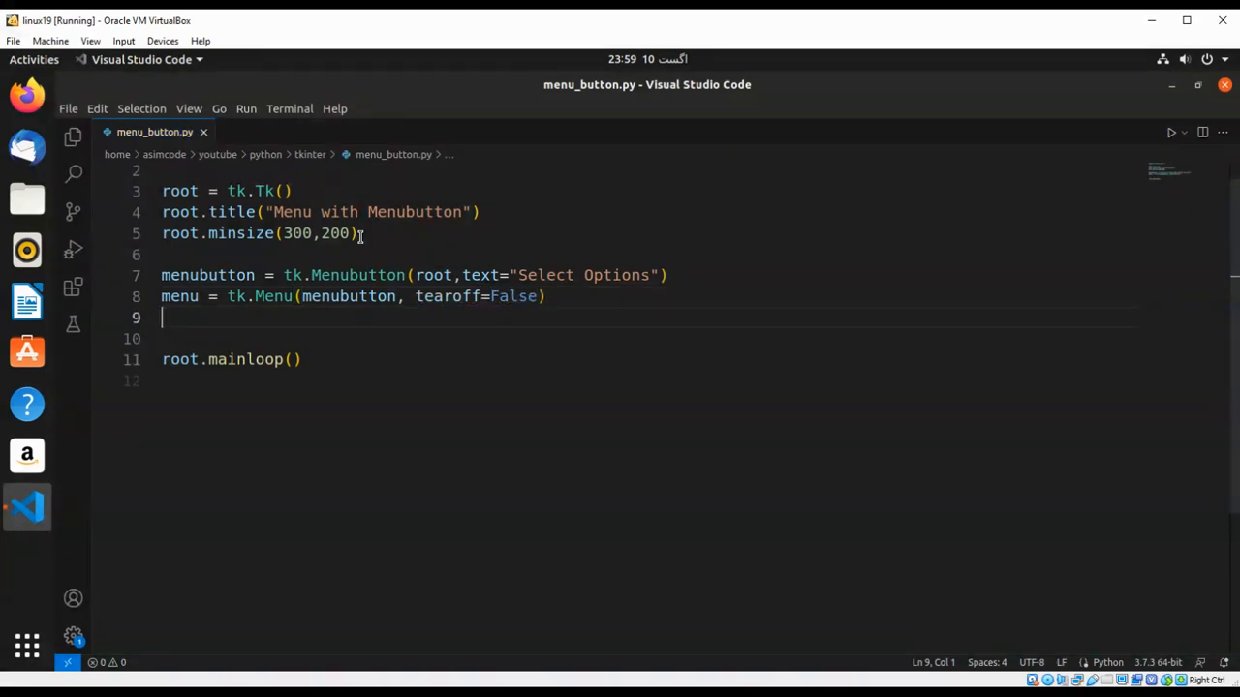
text(men)
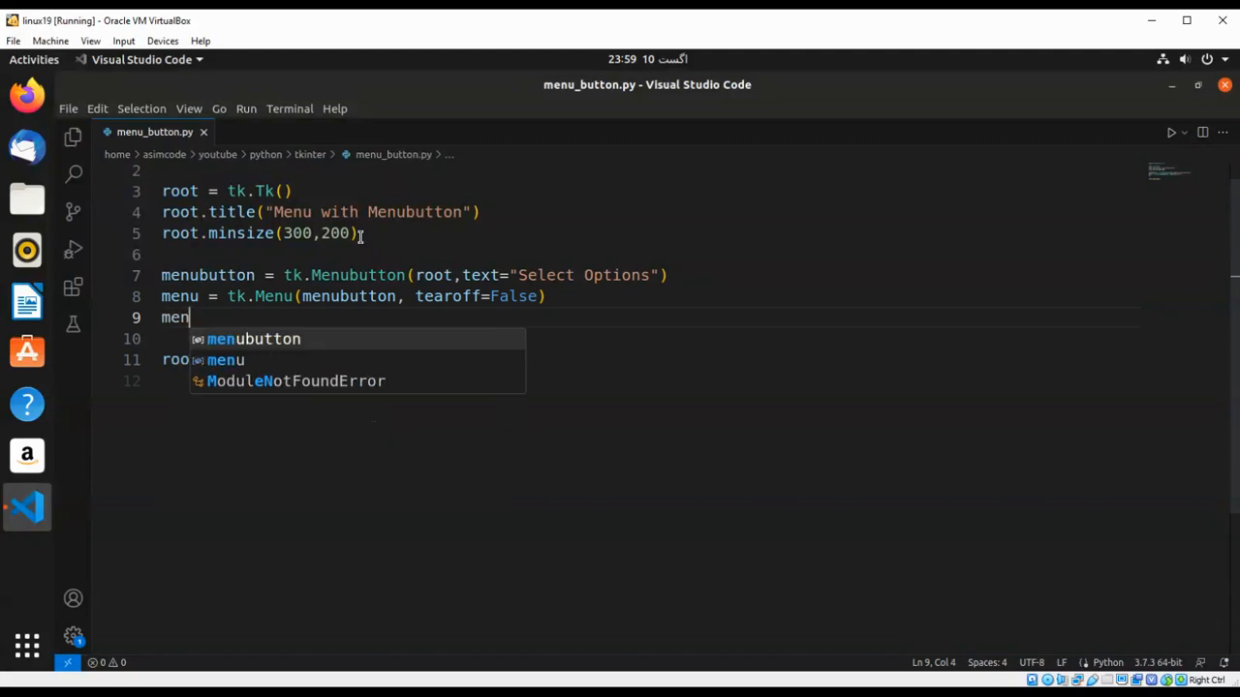
text(ubutton)
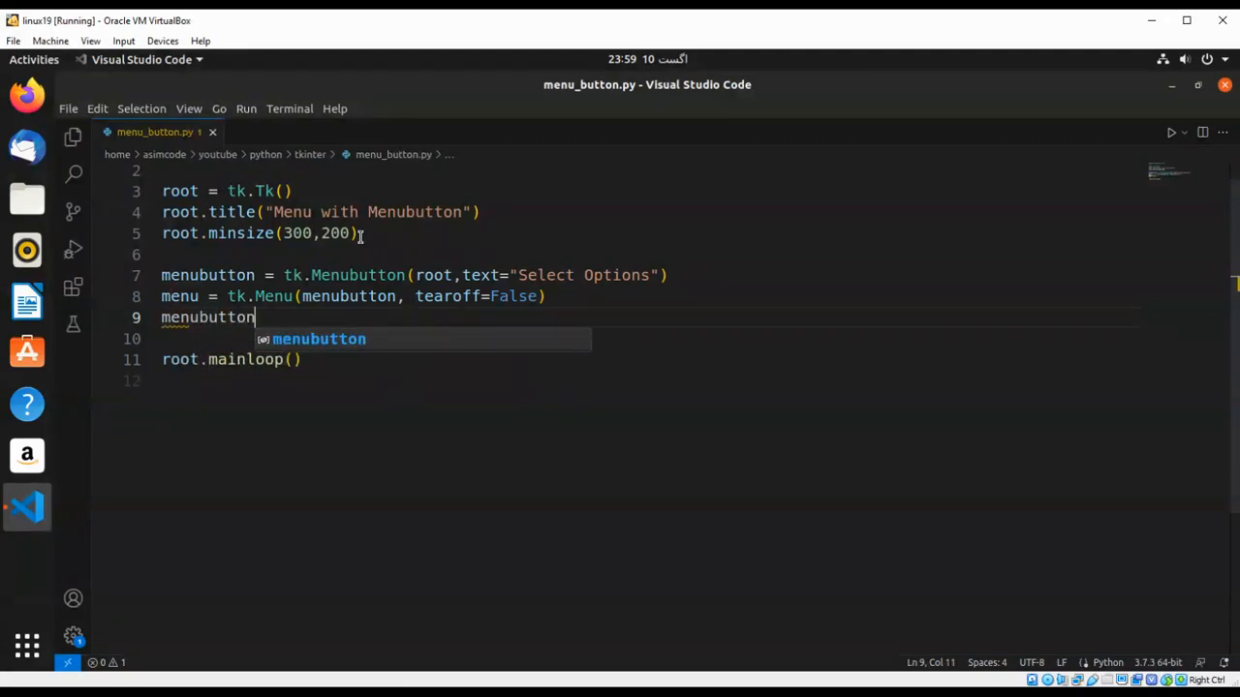
text([)
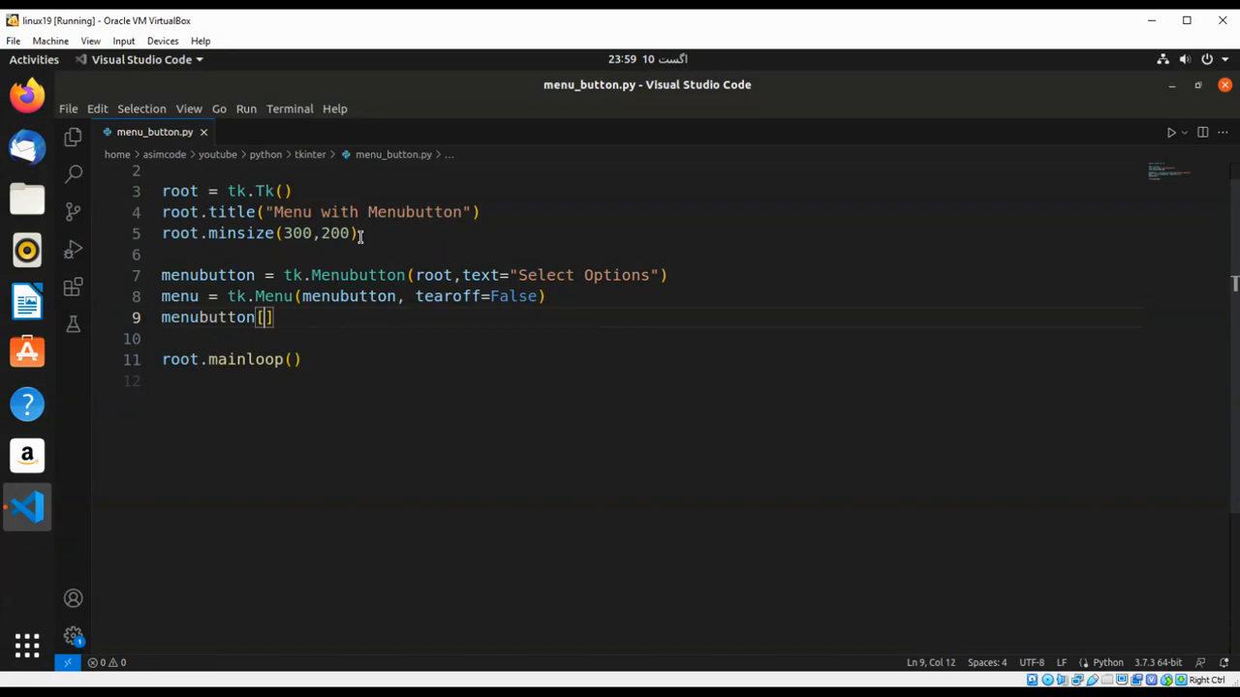
text("menu)
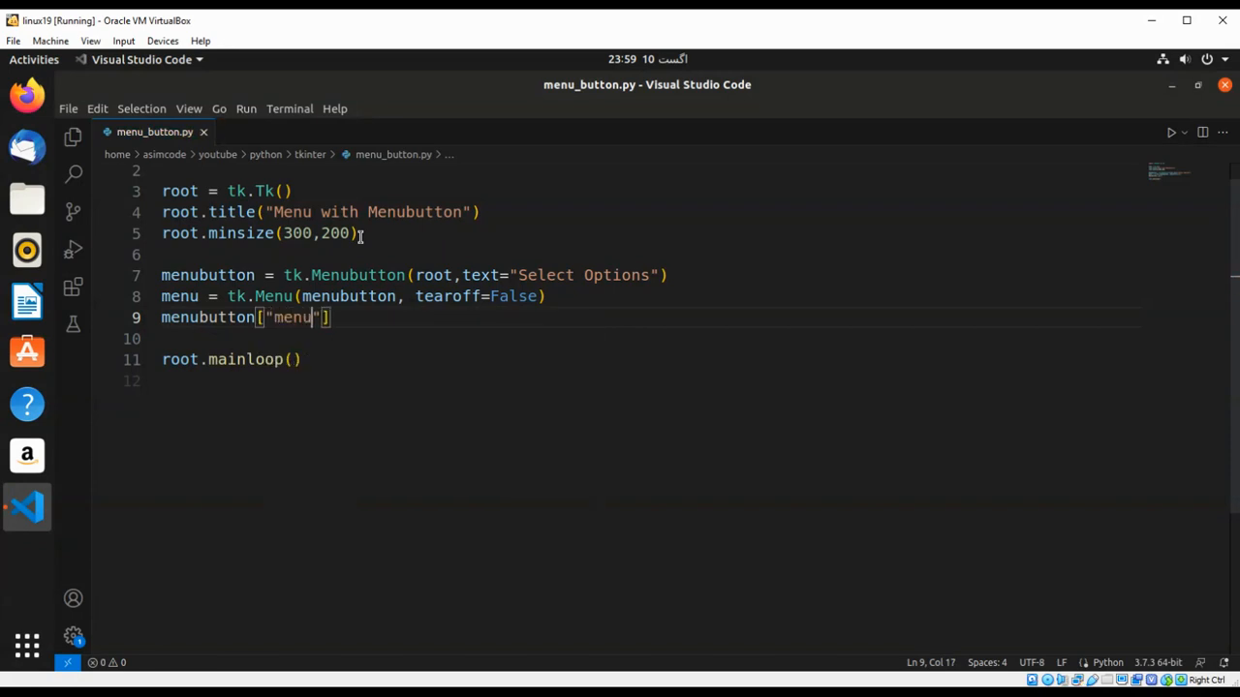
text("])
text( = menu)
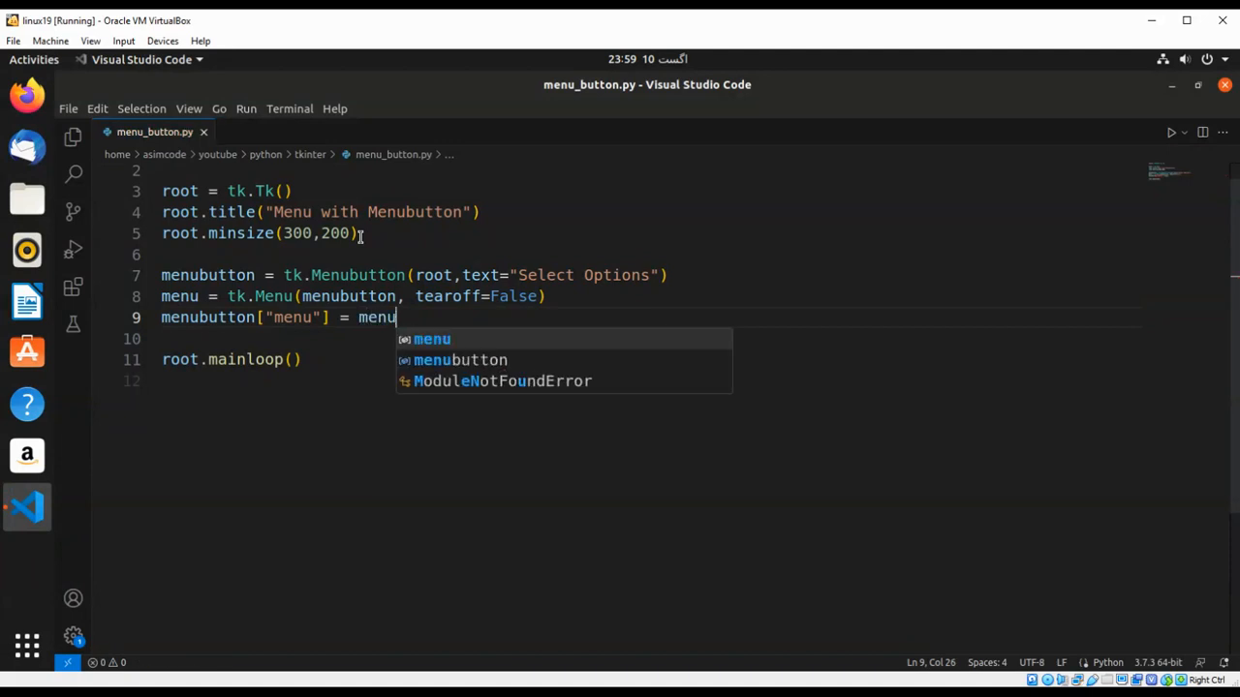
Assign menubutton["menu"] = menu, removing the stray menu.add text, and start a new line
key(Escape)
text(menu)
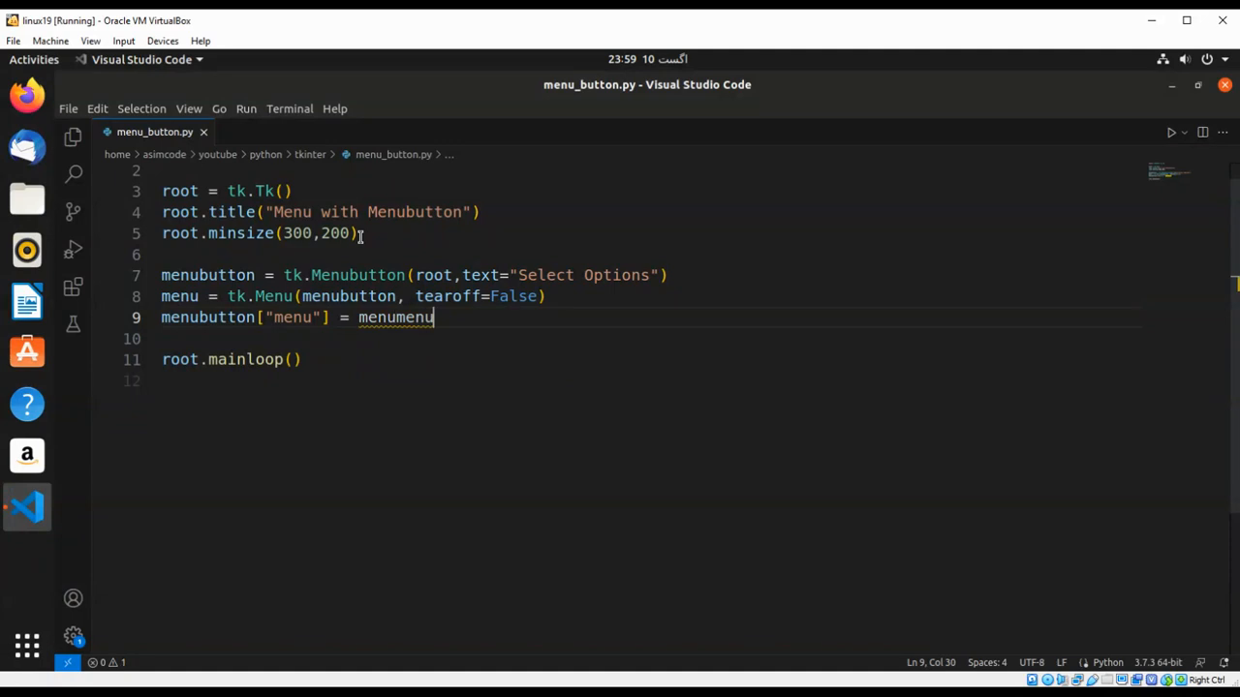
text(.add)
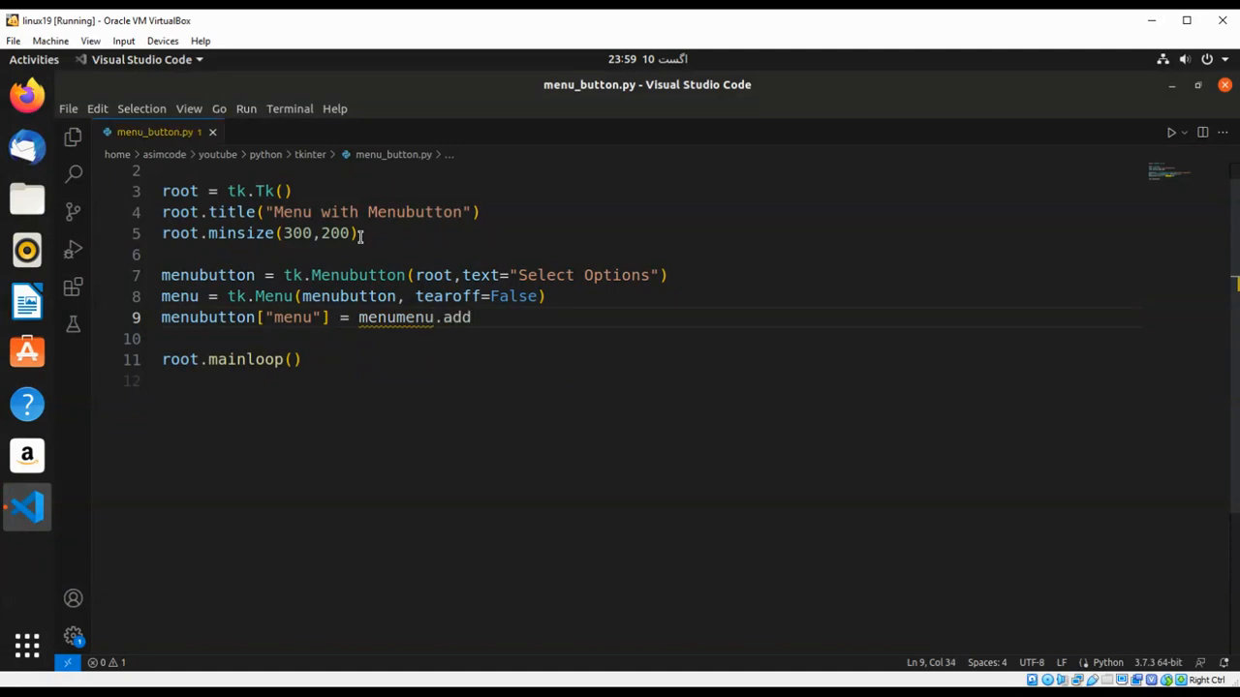
key(BackSpace)
key(BackSpace)
key(BackSpace)
key(BackSpace)
key(BackSpace)
key(BackSpace)
key(BackSpace)
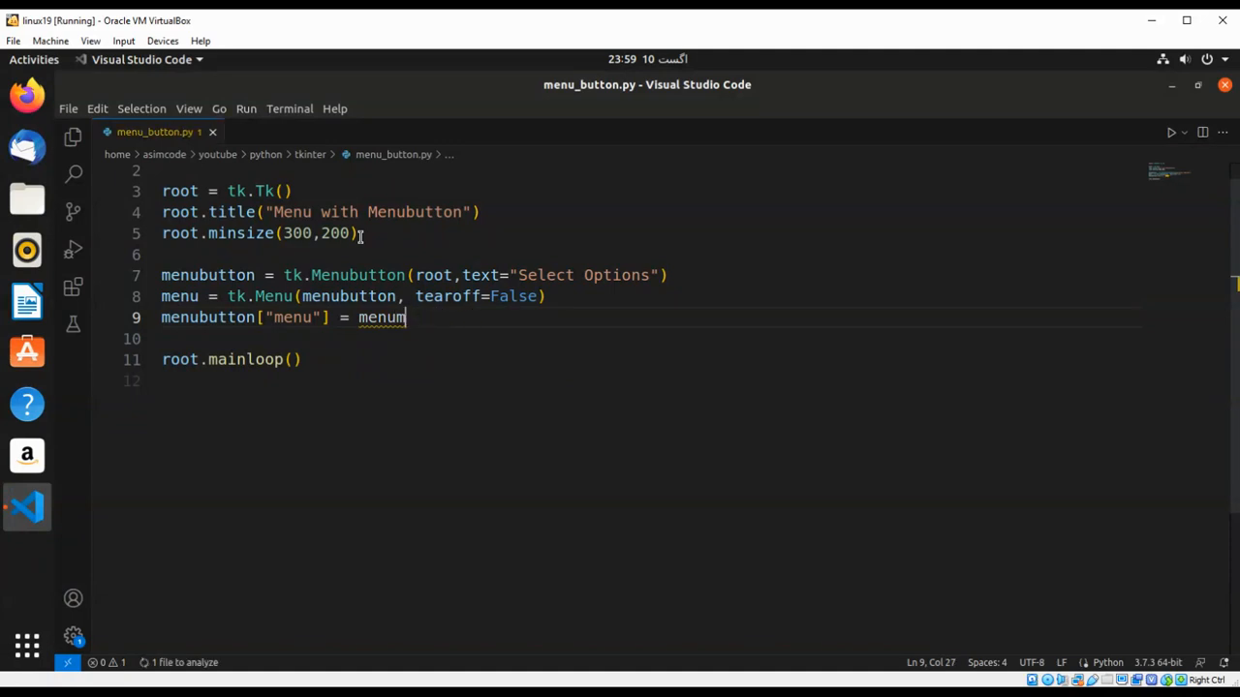
key(BackSpace)
key(Return)
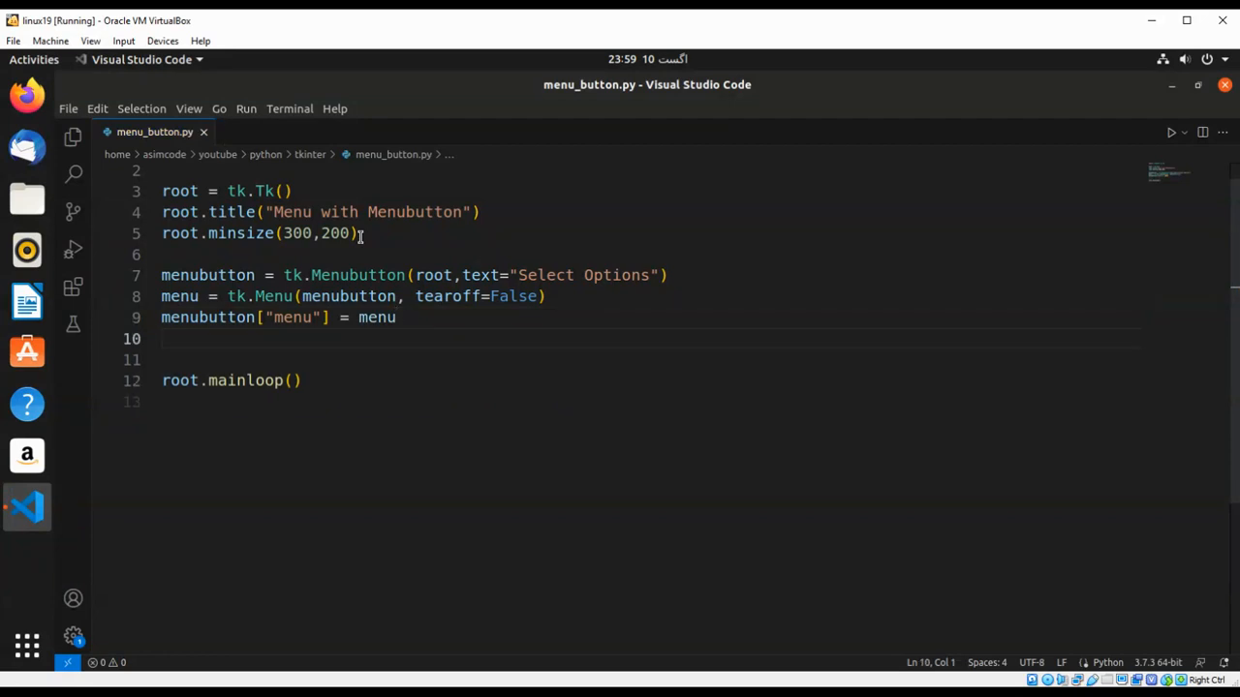
text(menu)
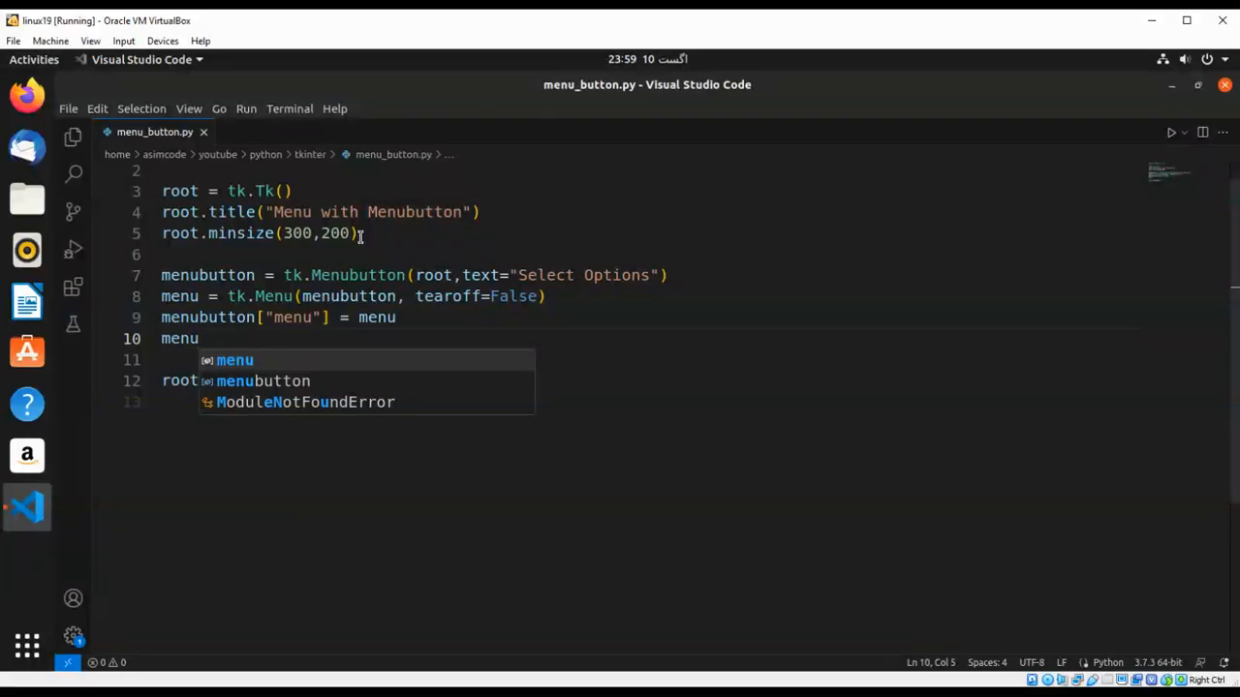
text(.add_)
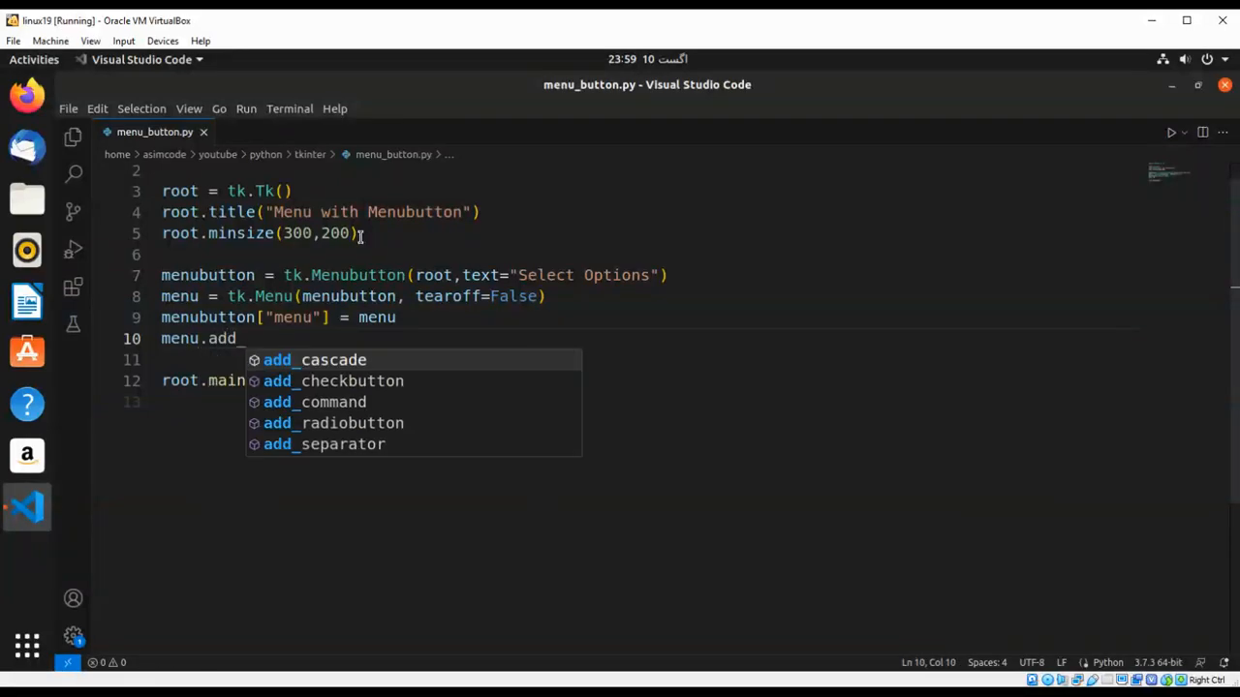
Write menu.add_command(label="Option 1") via the add_command suggestion, save, and select the line
key(Down)
key(Down)
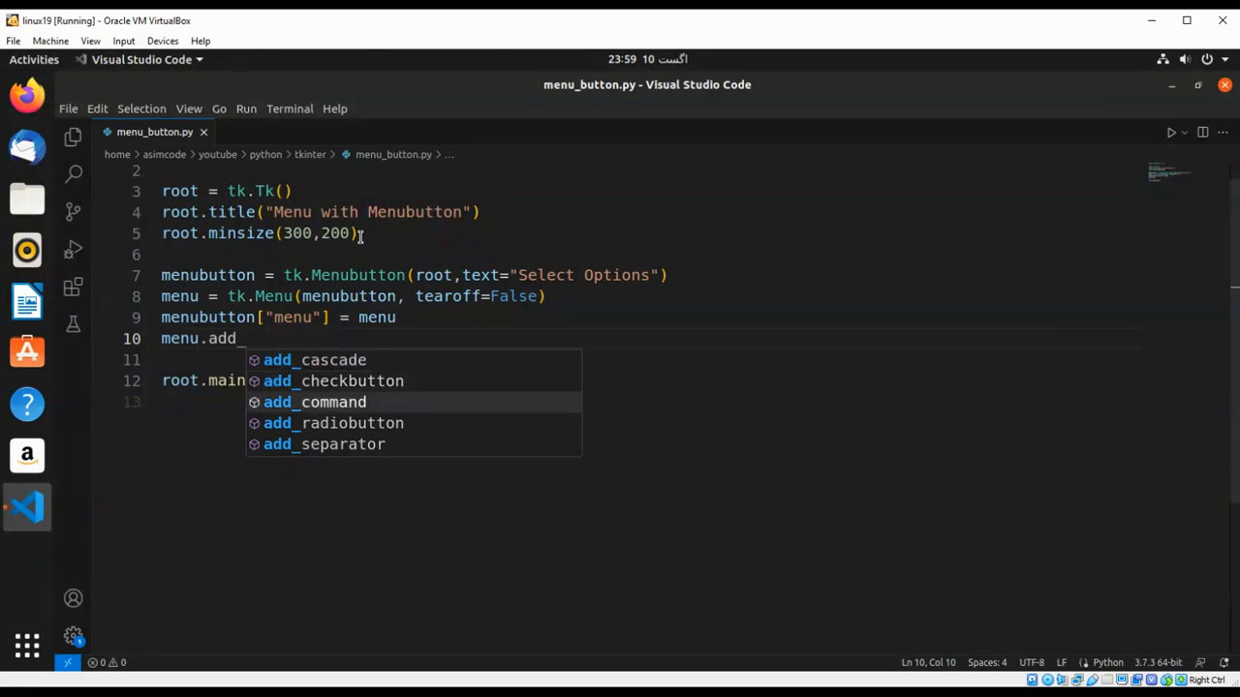
key(Return)
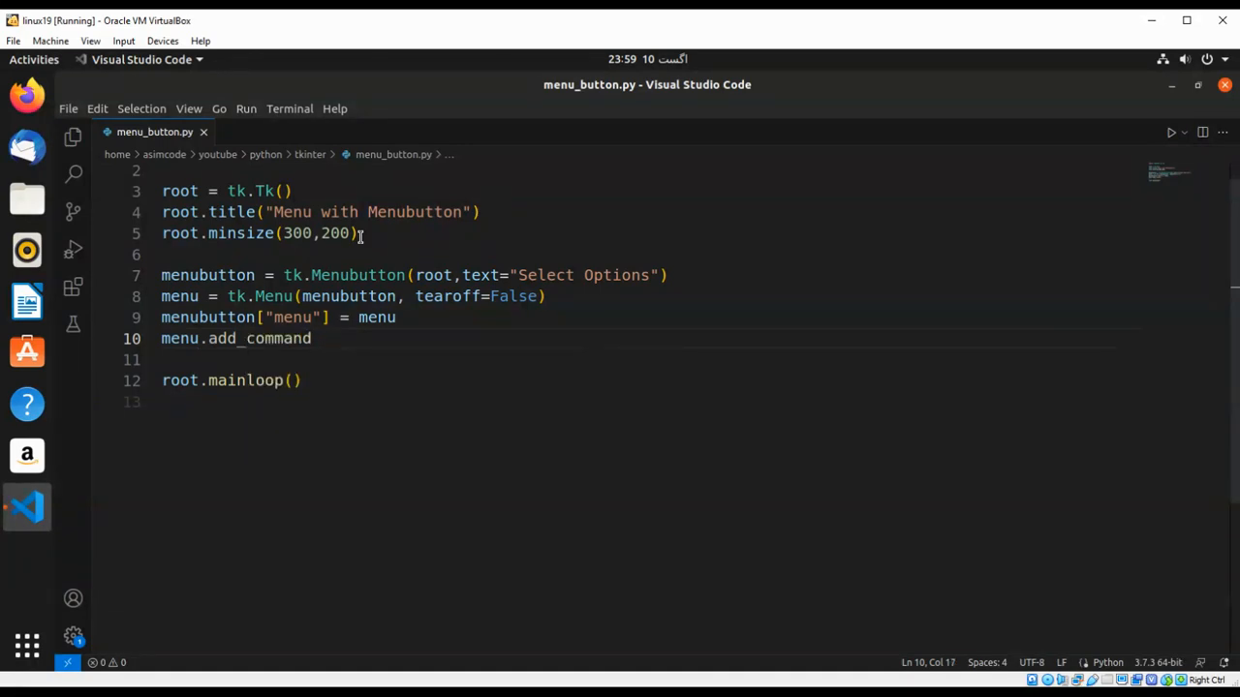
text(())
key(Left)
text(label=)
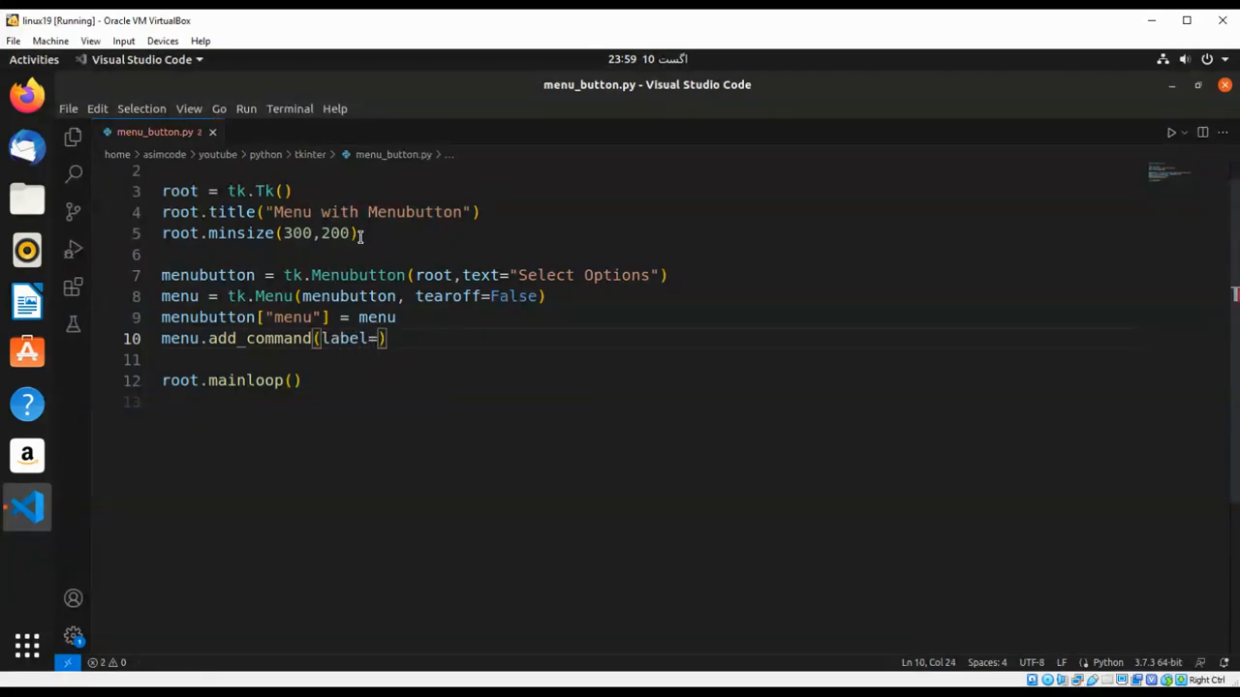
text("")
key(ctrl+s)
key(Left)
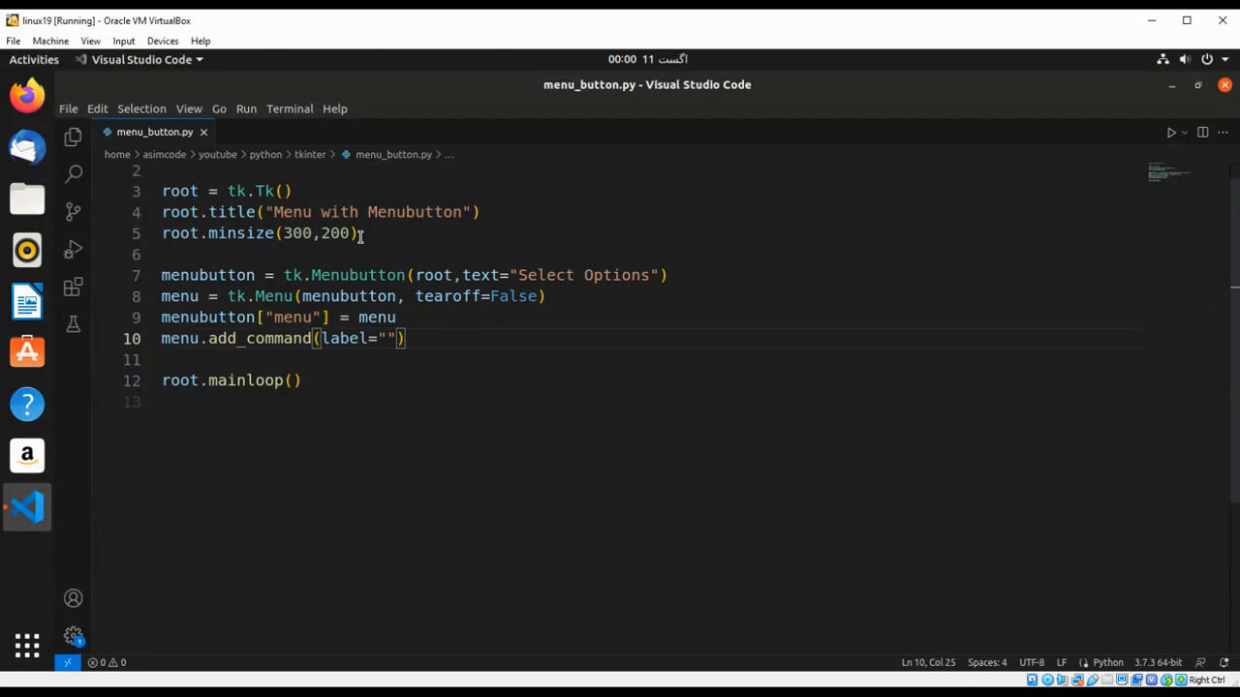
text(Option )
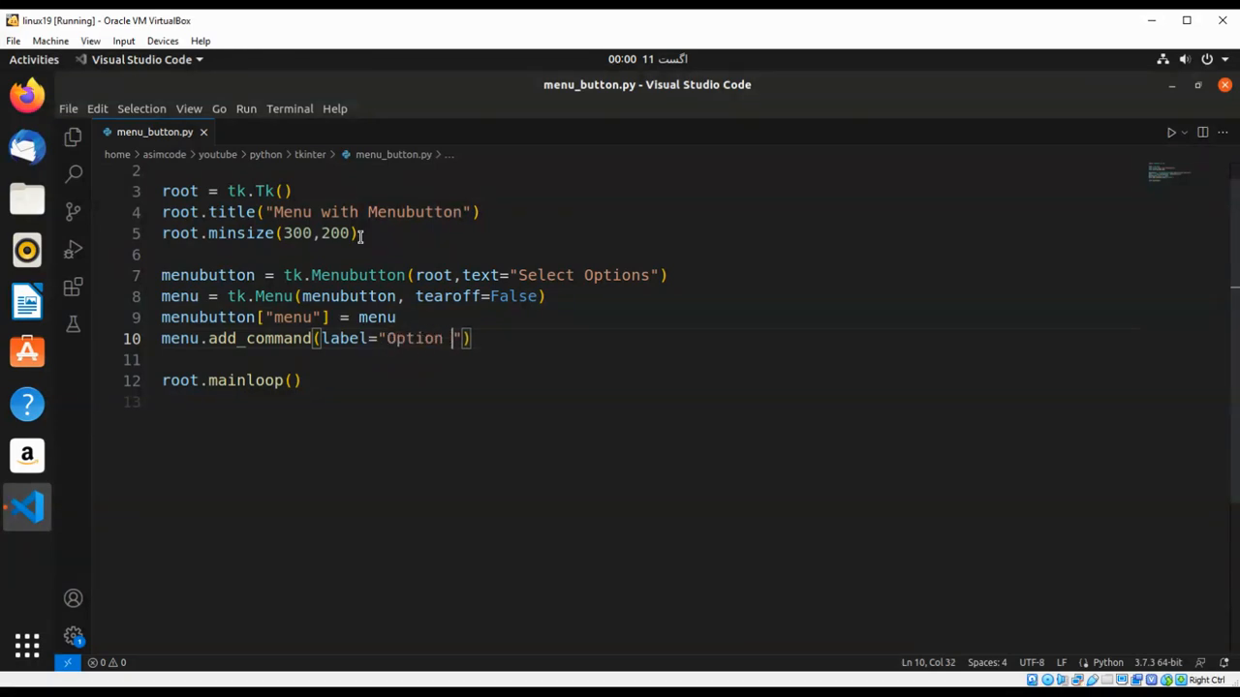
text(1)
key(End)
key(shift+Home)
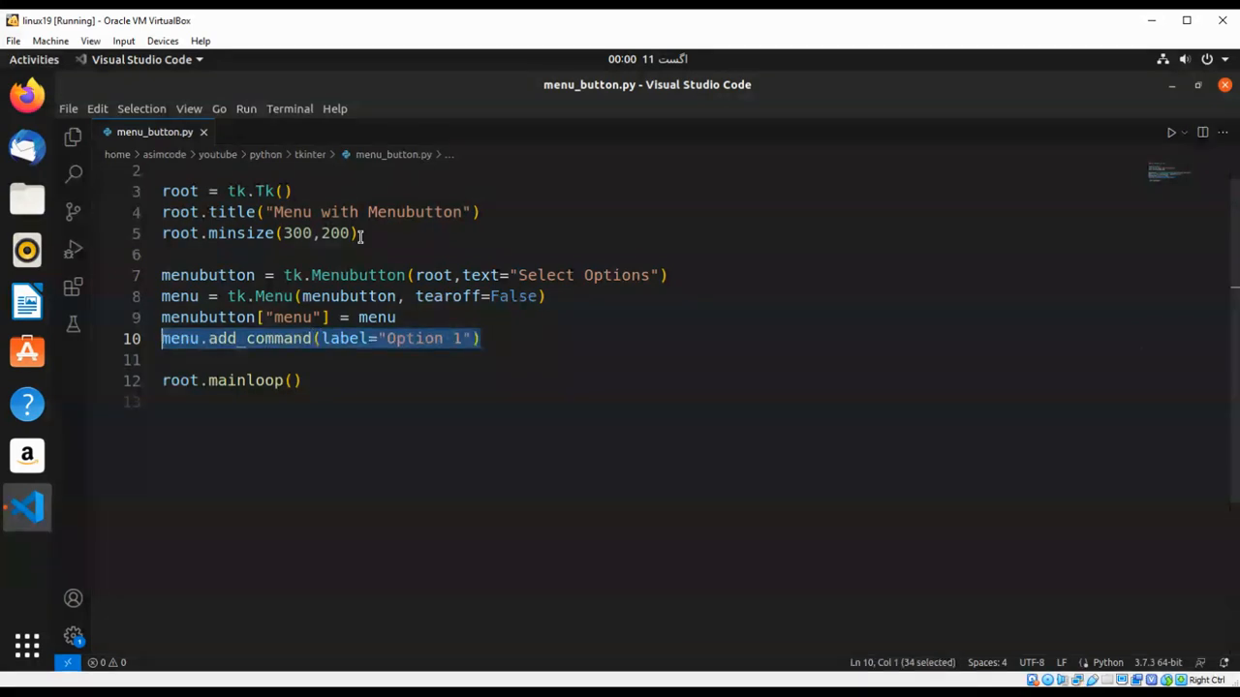
Duplicate the Option 1 line twice as add_command entries labelled "Option 2" and "Option 3"
key(ctrl+c)
key(End)
key(Return)
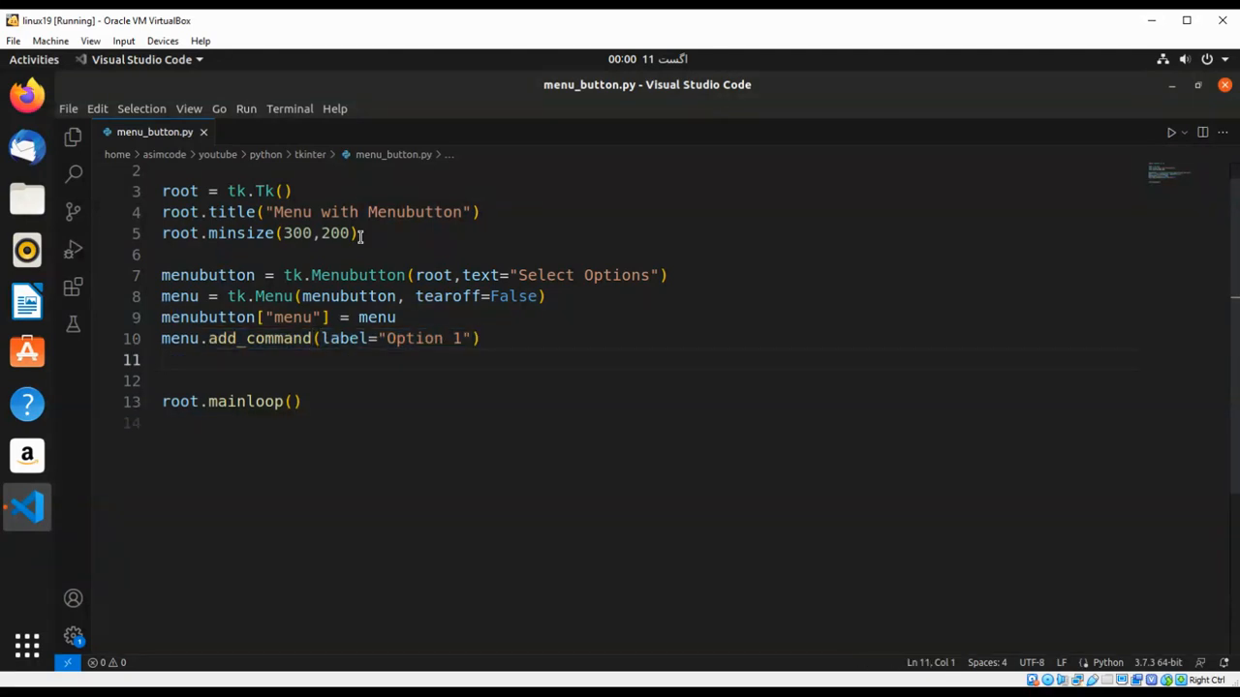
key(ctrl+v)
key(Left)
key(Left)
key(BackSpace)
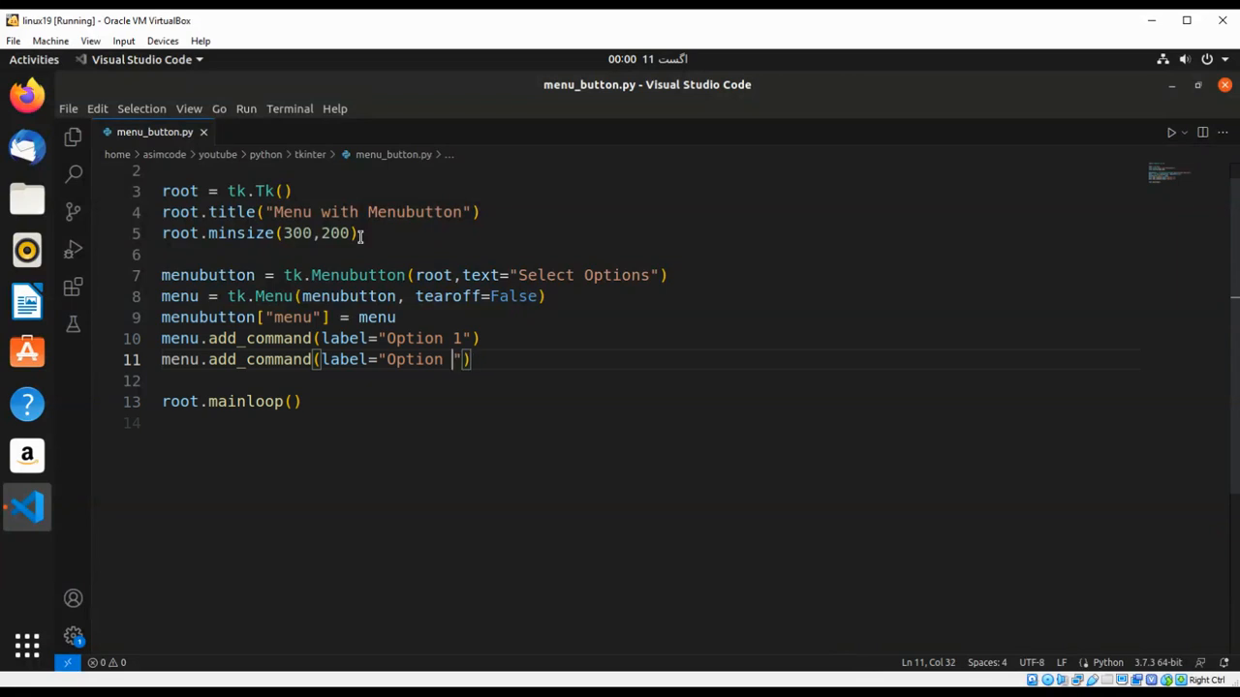
text(2)
key(End)
key(Return)
key(ctrl+v)
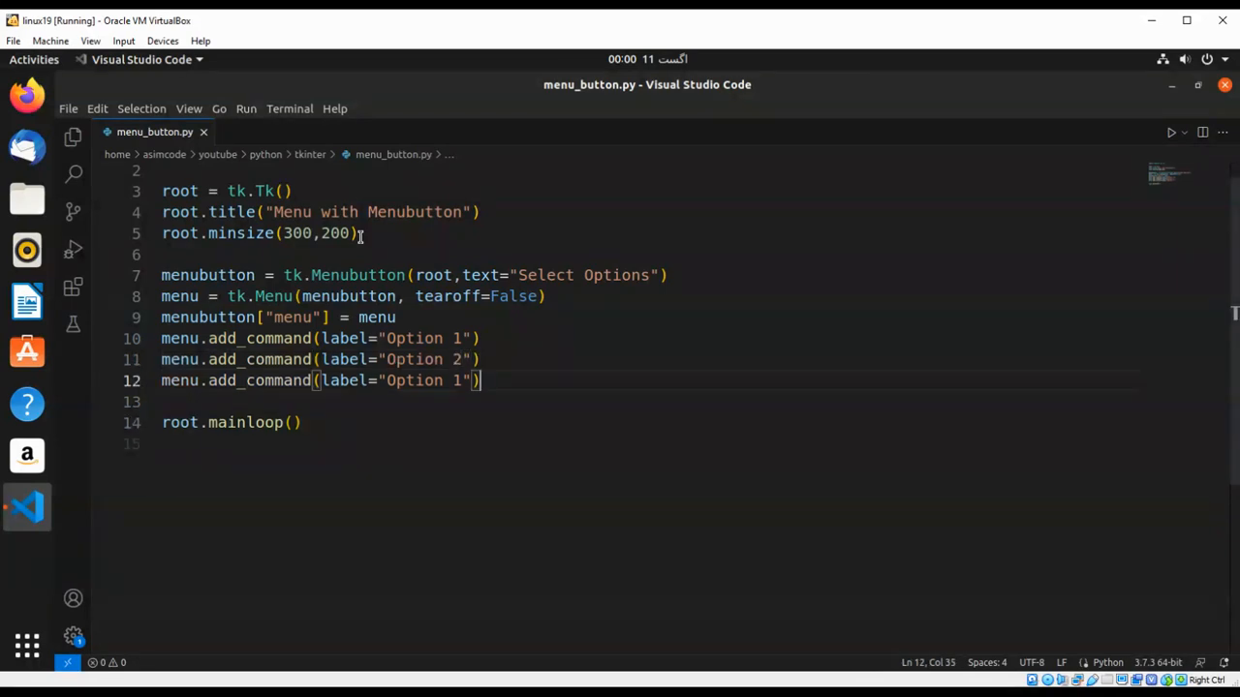
key(Left)
key(Left)
key(BackSpace)
text(3)
key(End)
key(Return)
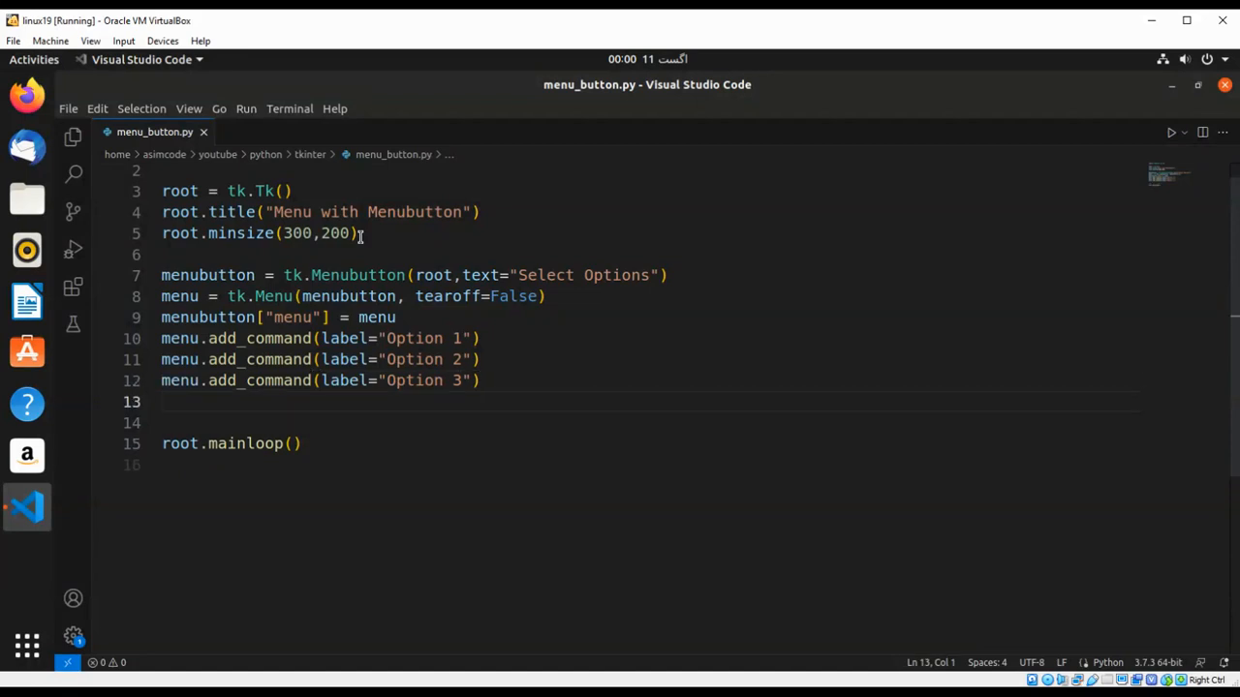
text(menub)
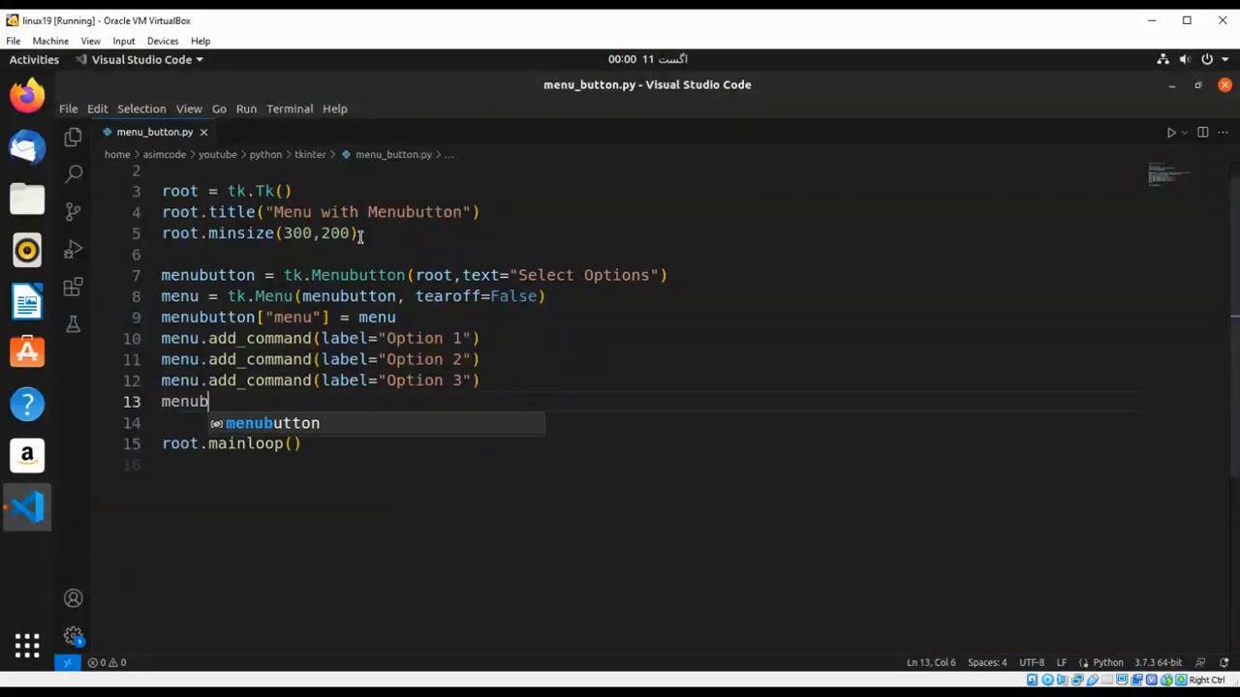
text(utton)
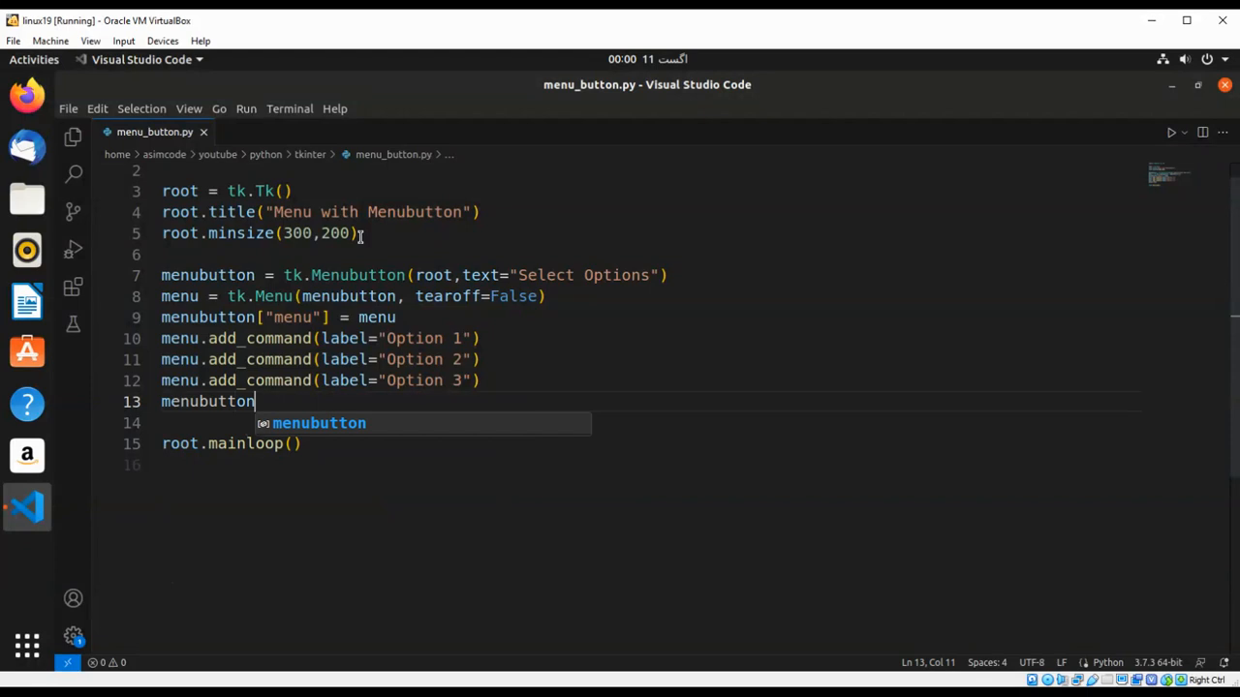
text(.pack()
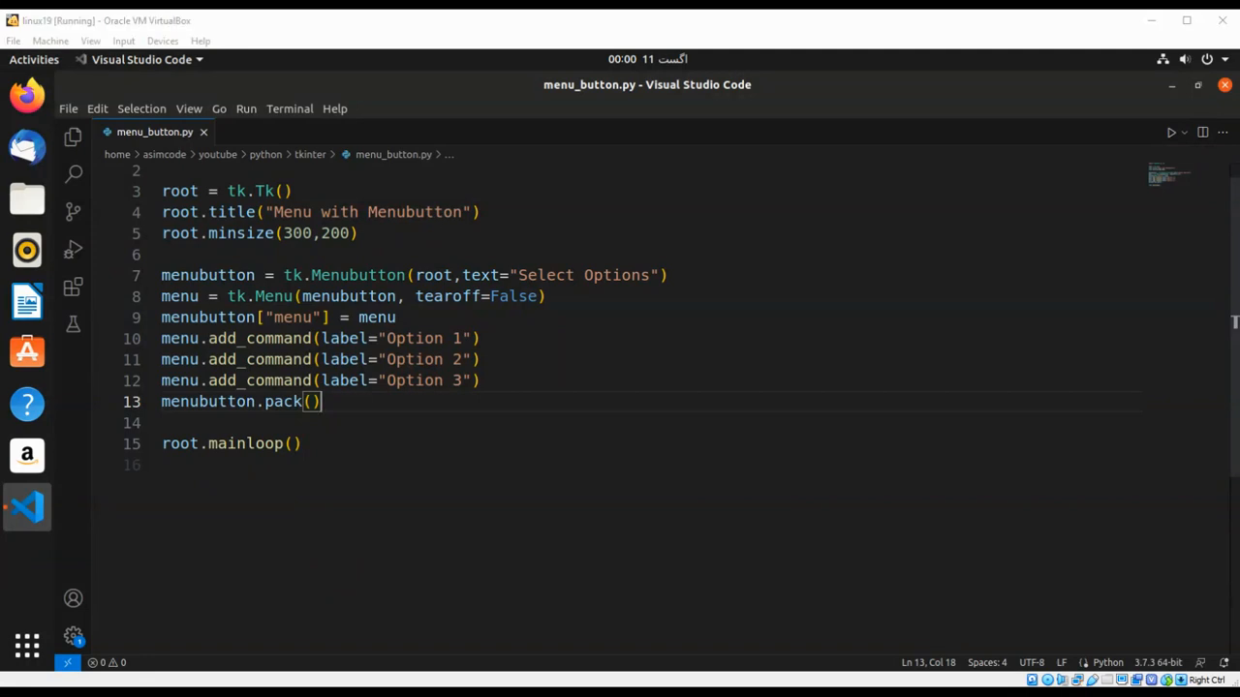
Add menubutton.pack() and run the script to show the Menu with Menubutton window
key(ctrl+F5)
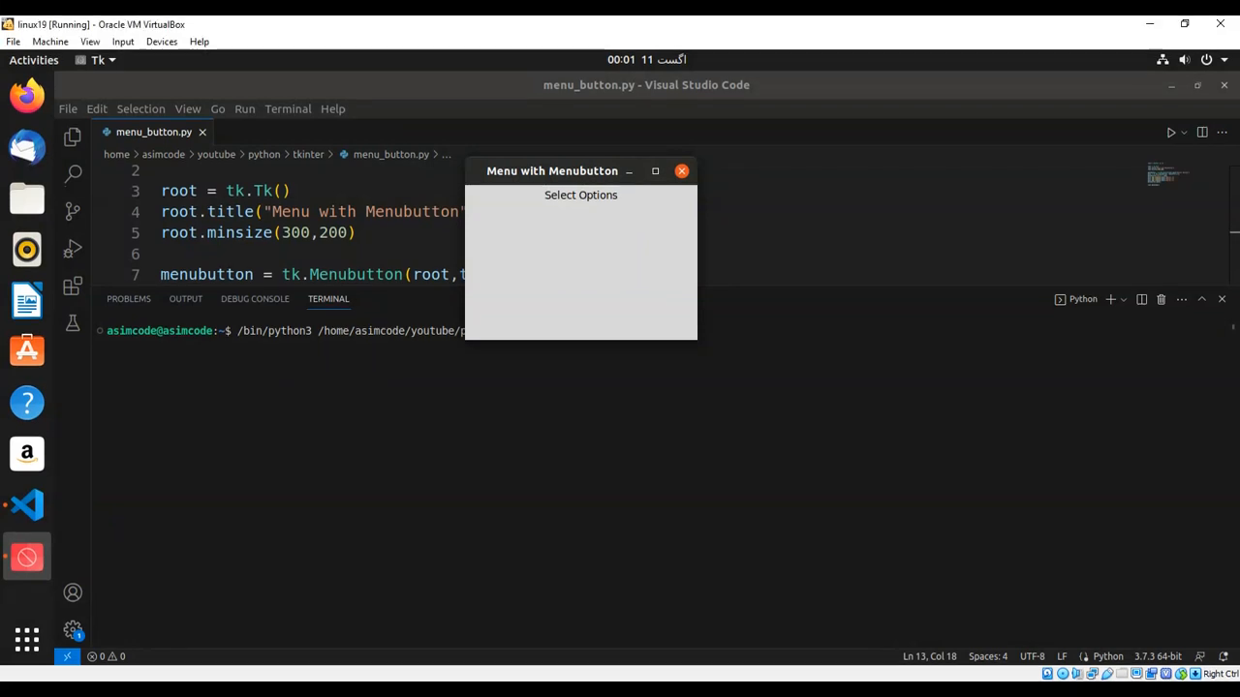
Drop down Select Options in the Tk window to list Option 1, Option 2 and Option 3
click(592, 196)
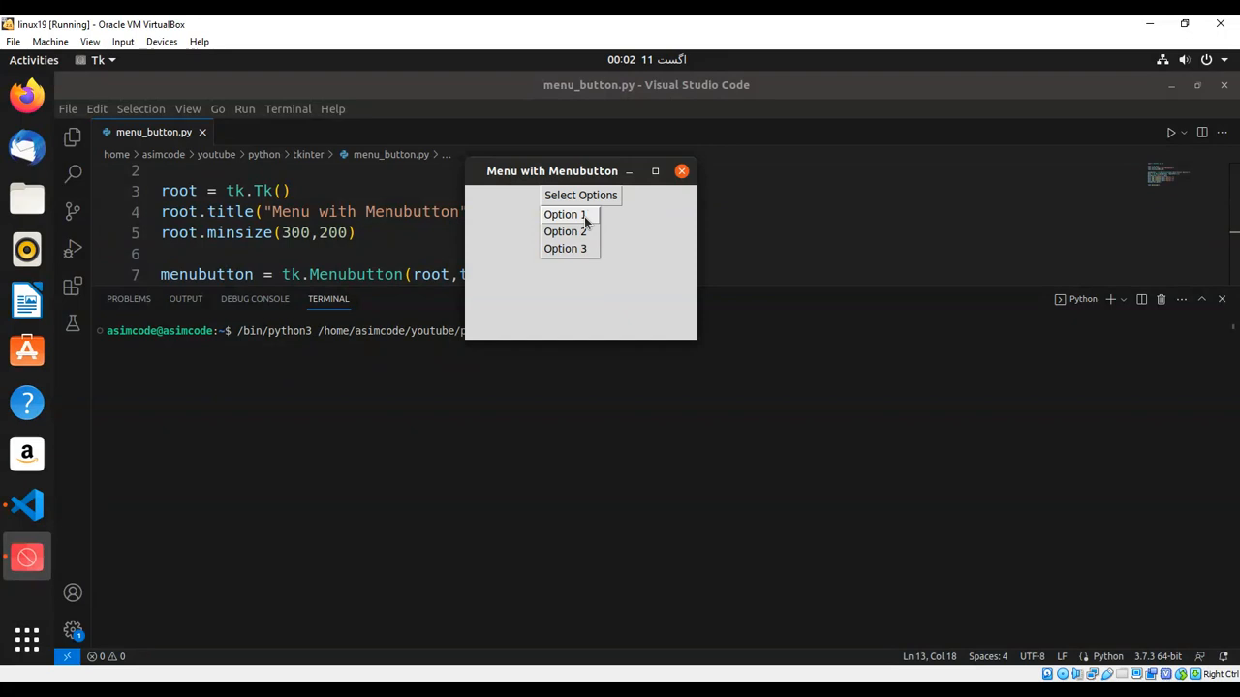